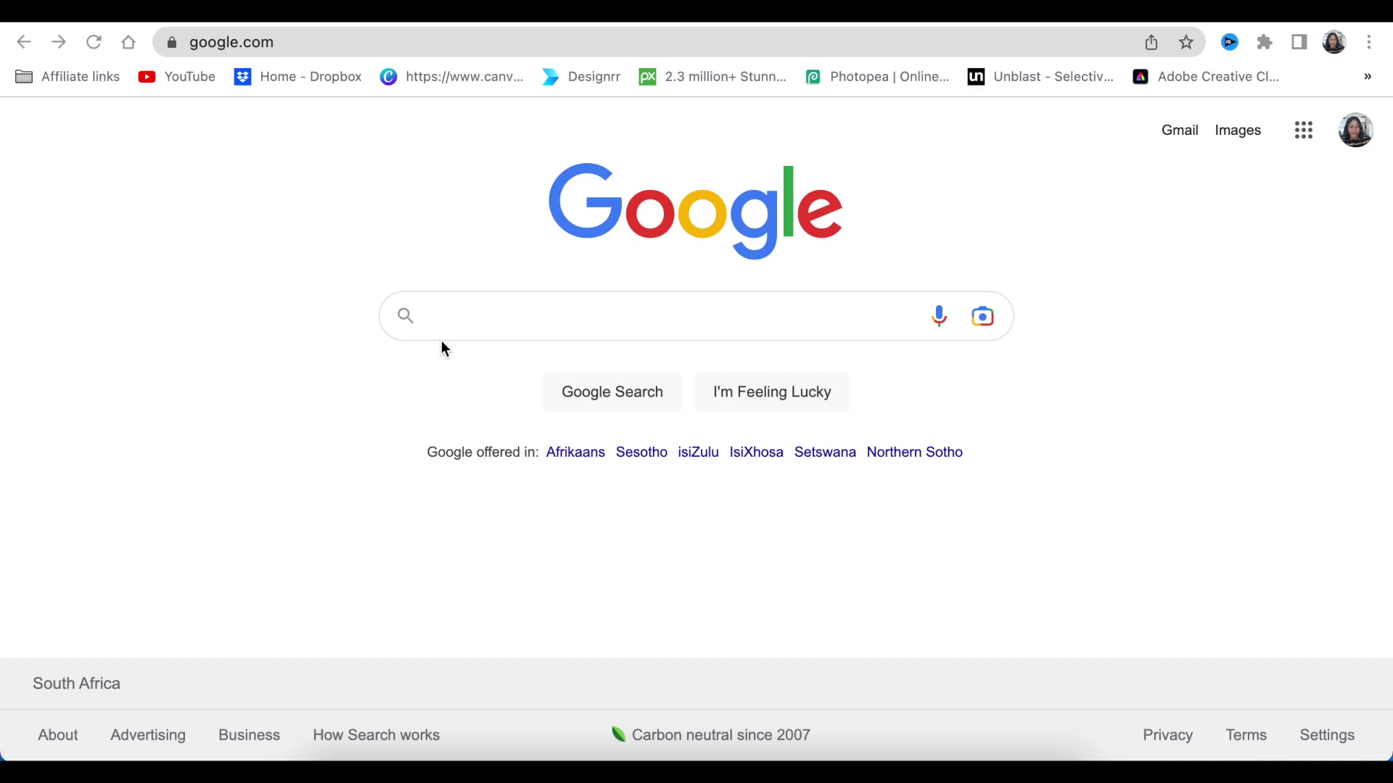
- Place the cursor in the search box on the Google home page
{"action": "left_click", "coordinate": [448, 307]}
- Search Google for 'customer service quote' and scroll through the results
{"action": "type", "text": "CUST"}
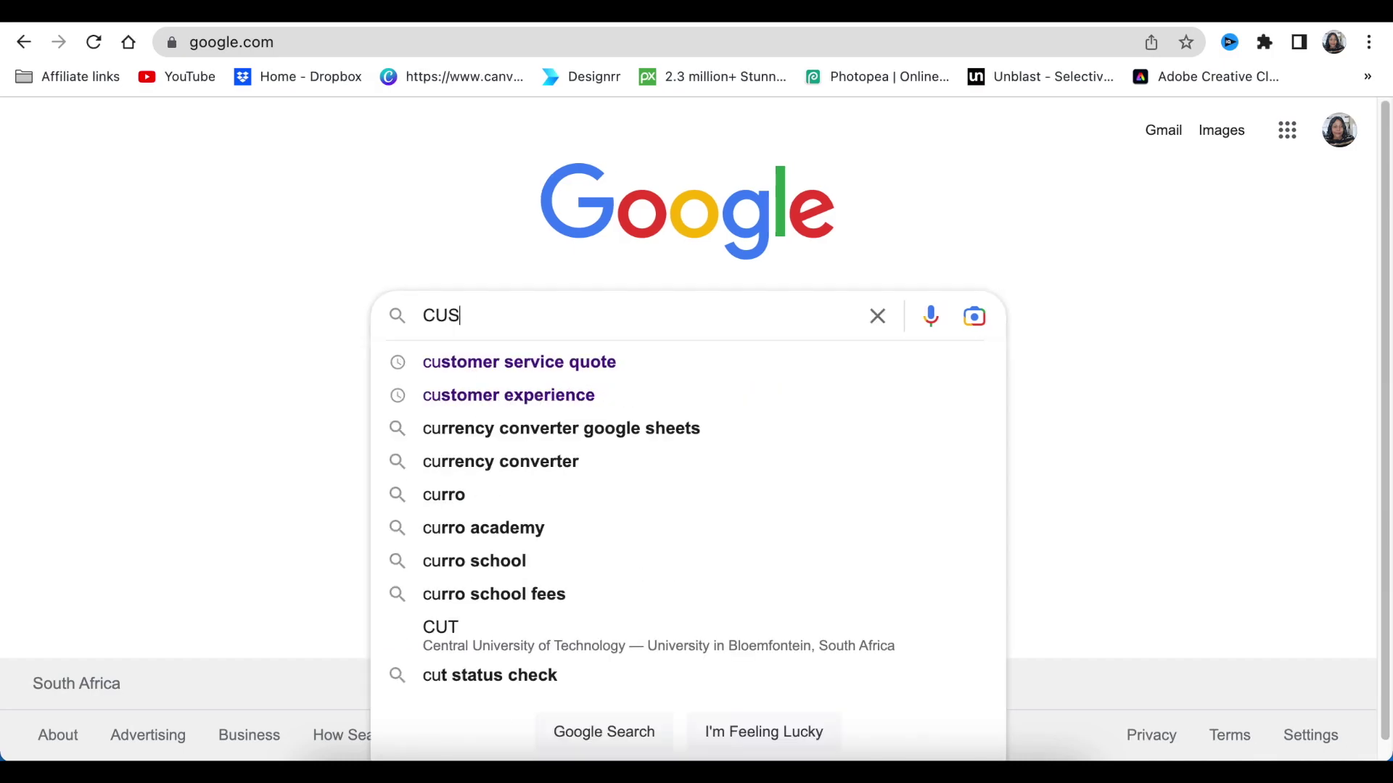
{"action": "left_click", "coordinate": [553, 364]}
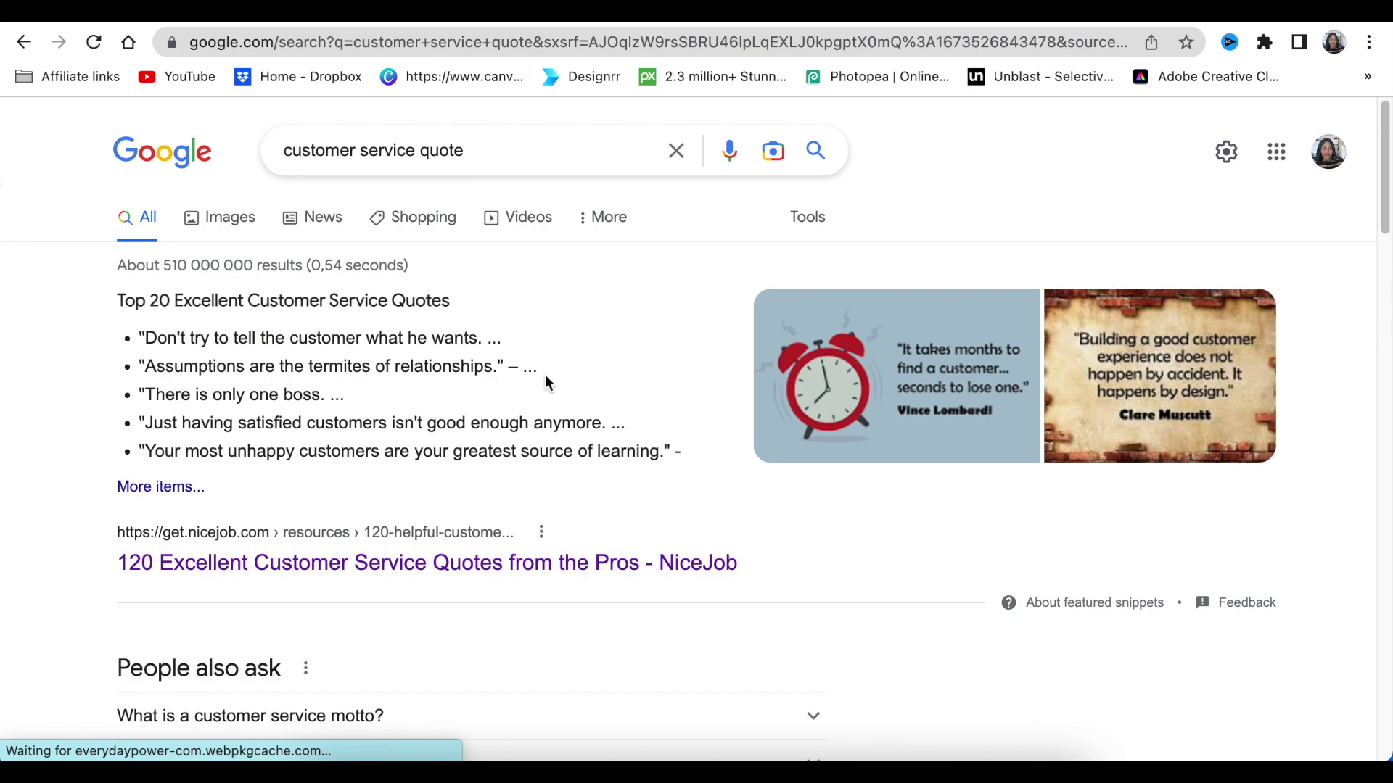
{"action": "scroll", "coordinate": [540, 438], "scroll_direction": "down", "scroll_amount": 1}
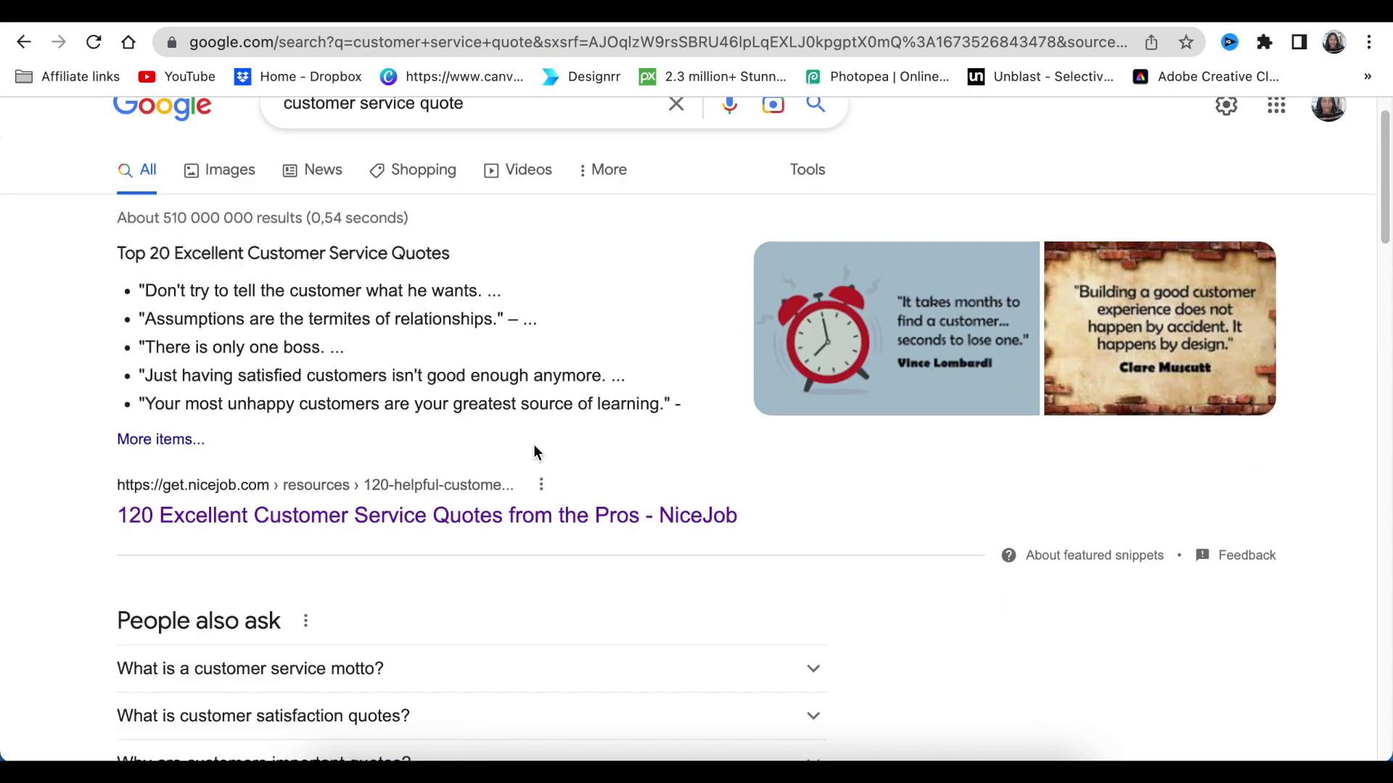
{"action": "scroll", "coordinate": [478, 516], "scroll_direction": "down", "scroll_amount": 1}
{"action": "scroll", "coordinate": [477, 515], "scroll_direction": "down", "scroll_amount": 4}
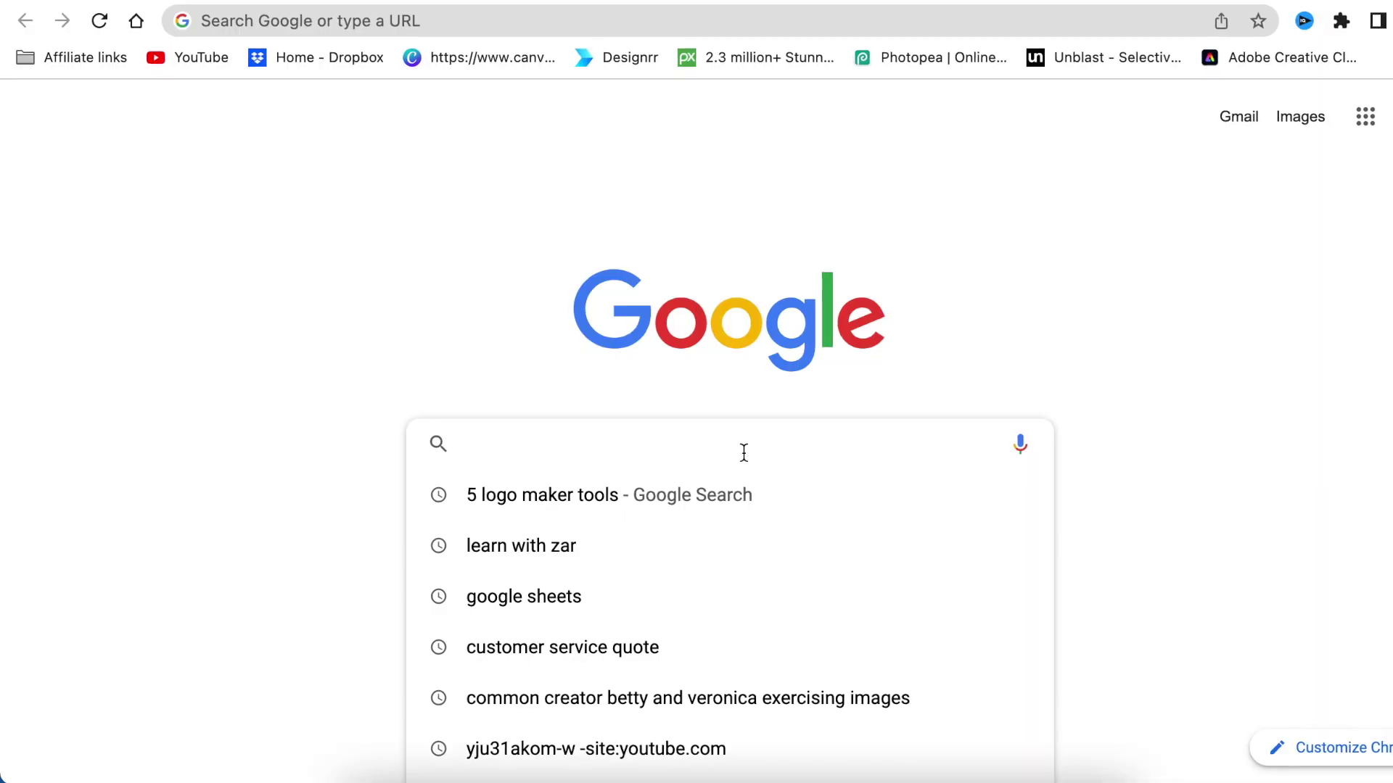
- Search 'google sheets', go to Google Sheets, and create a blank spreadsheet
{"action": "type", "text": "GOOgle sheets"}
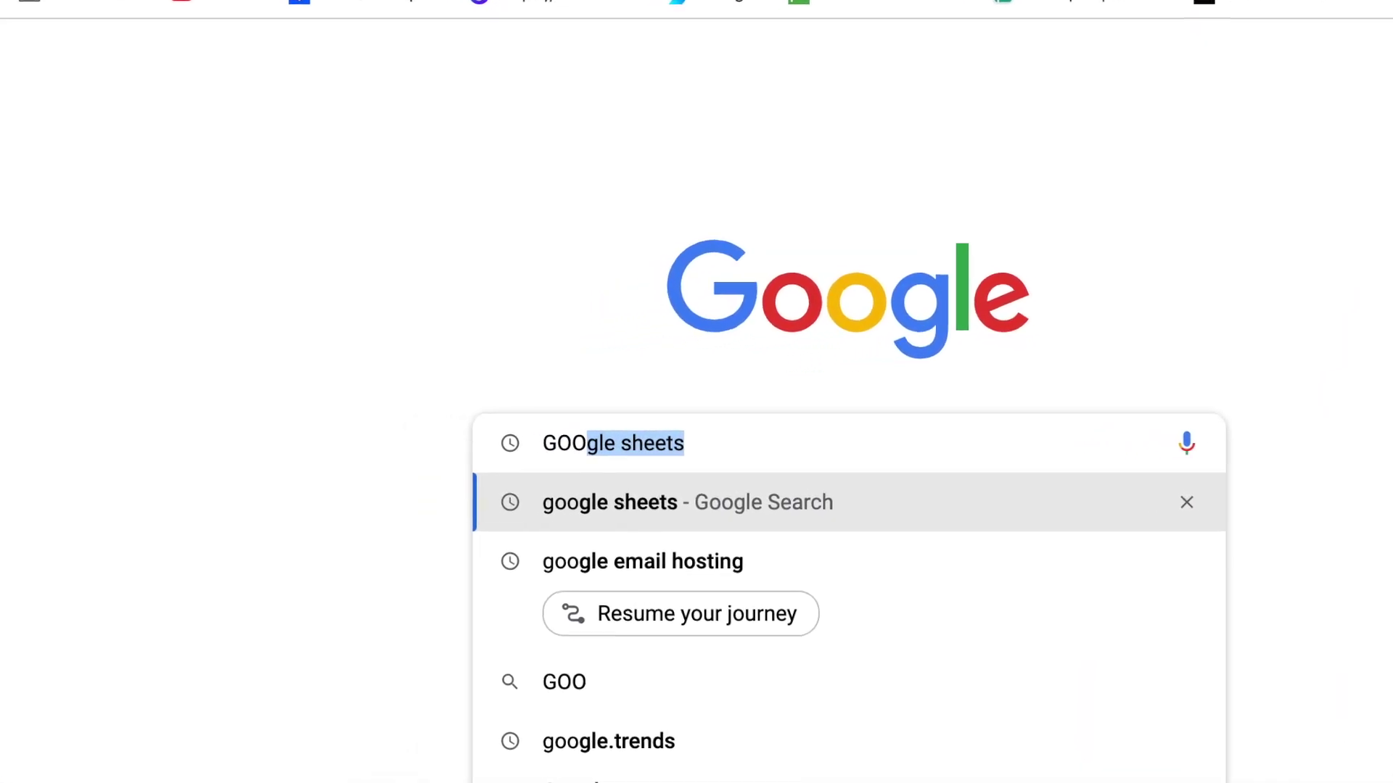
{"action": "key", "text": "Return"}
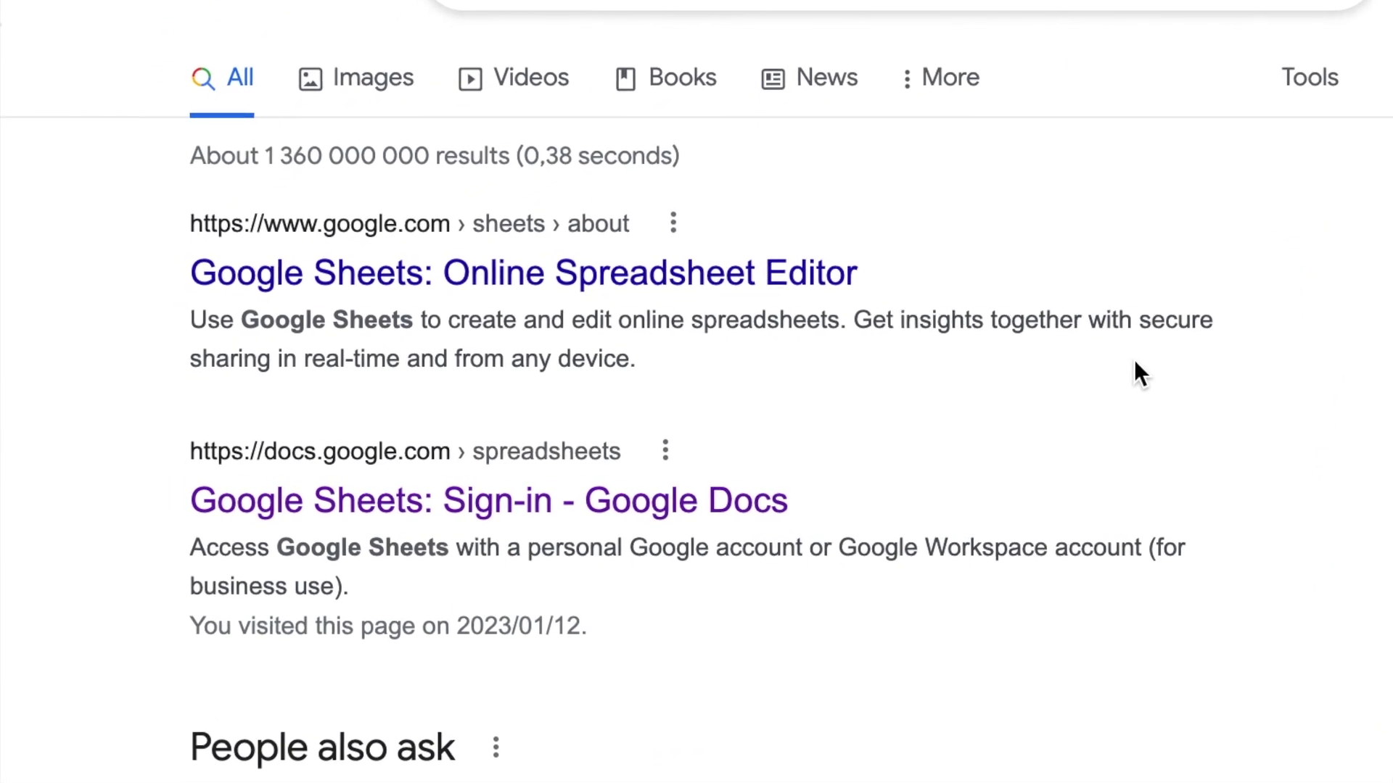
{"action": "left_click", "coordinate": [536, 505]}
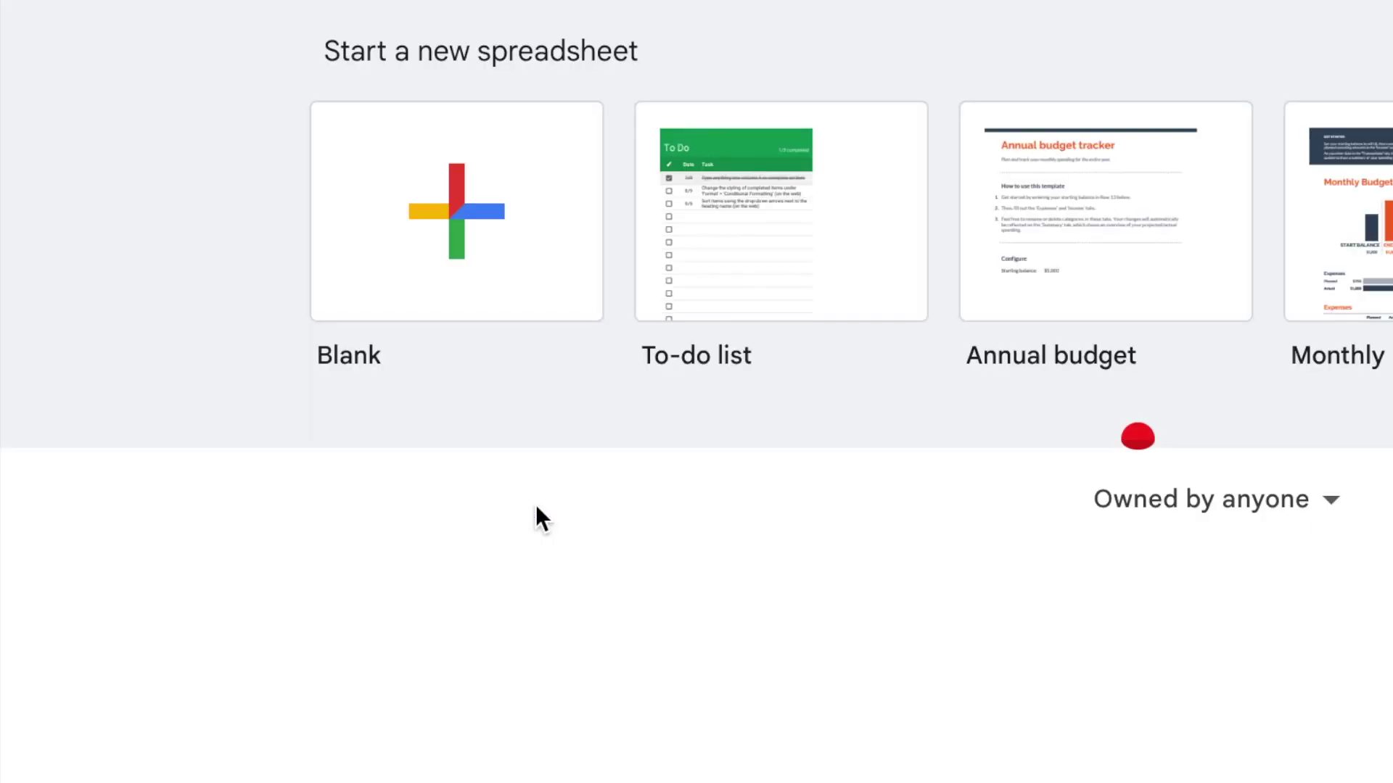
{"action": "left_click", "coordinate": [463, 229]}
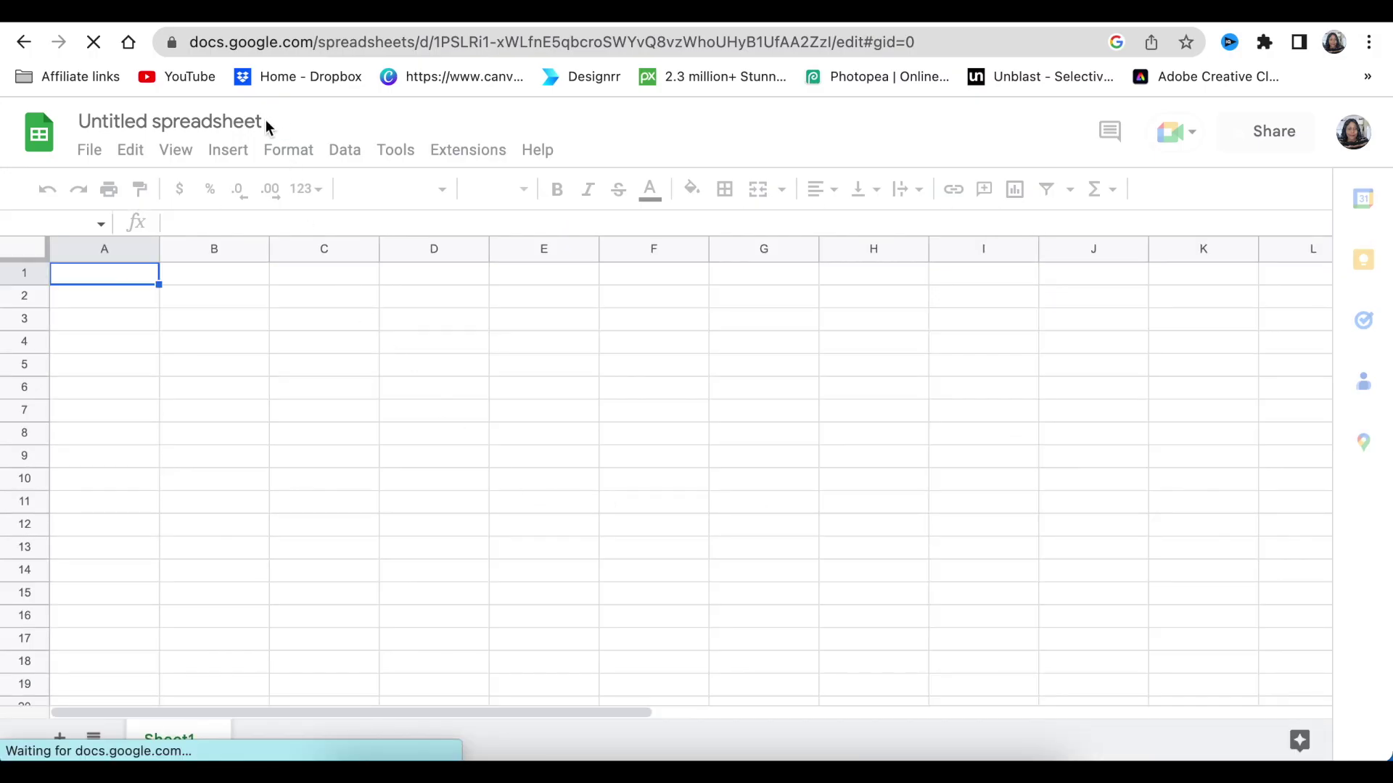
{"action": "left_click", "coordinate": [266, 124]}
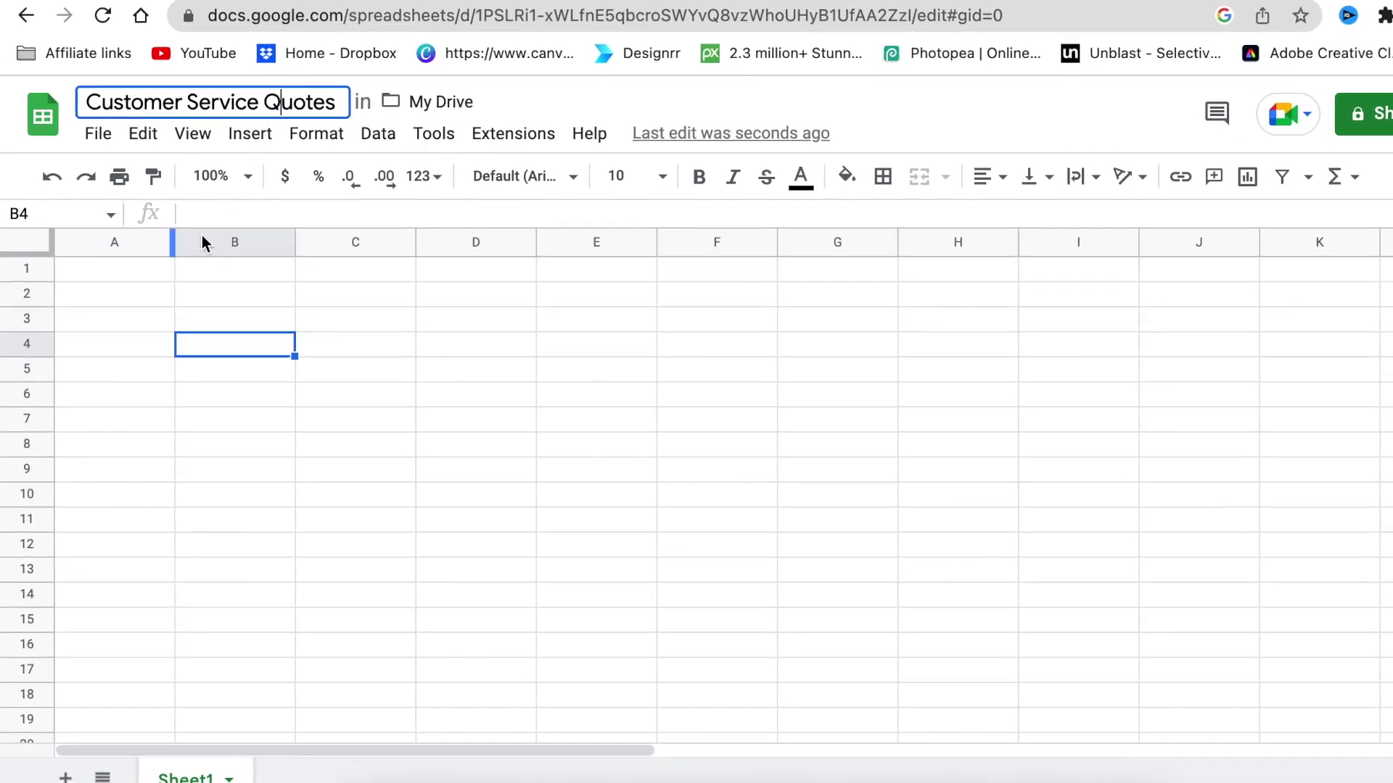
- Enter the column headers 'Quote' in A1 and 'Person' in B1
{"action": "left_click", "coordinate": [122, 272]}
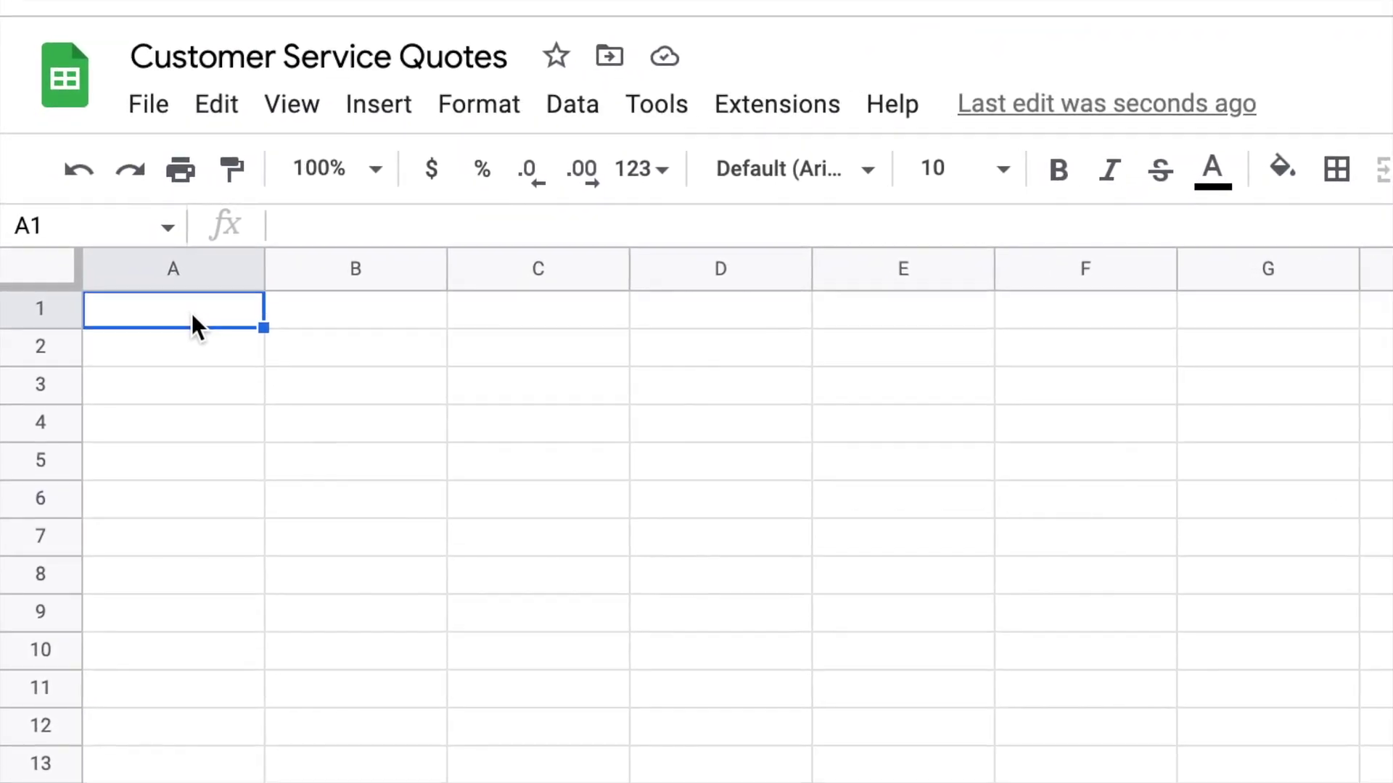
{"action": "type", "text": "Quote"}
{"action": "key", "text": "Tab"}
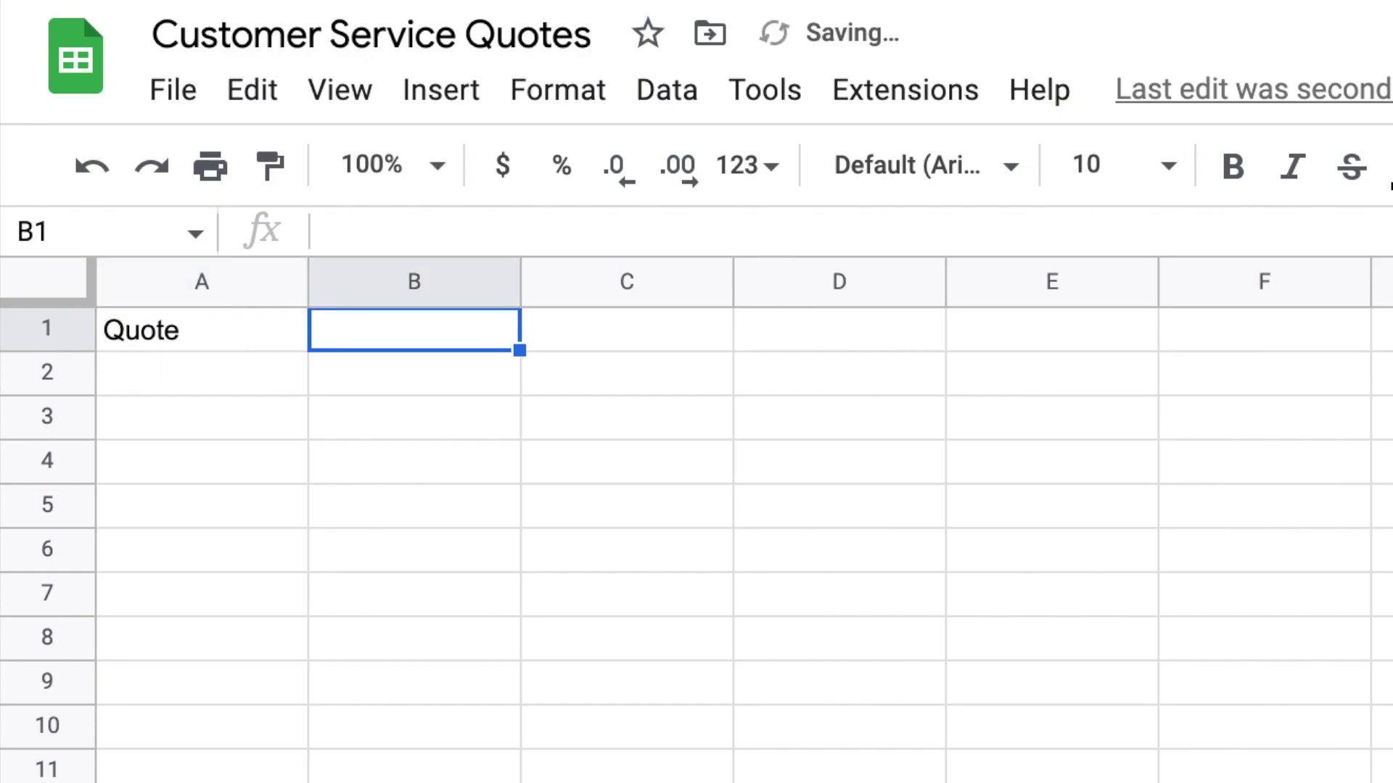
{"action": "type", "text": "Per"}
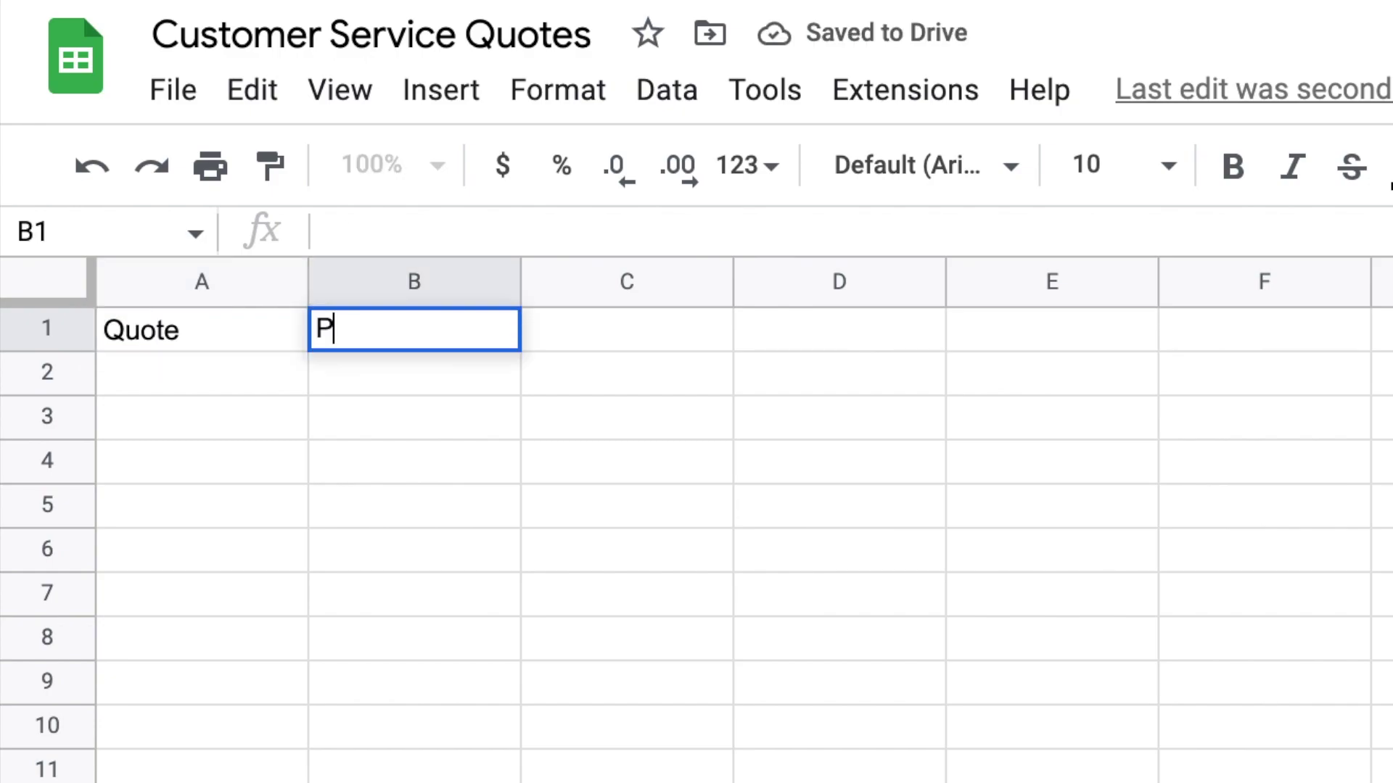
{"action": "type", "text": "son"}
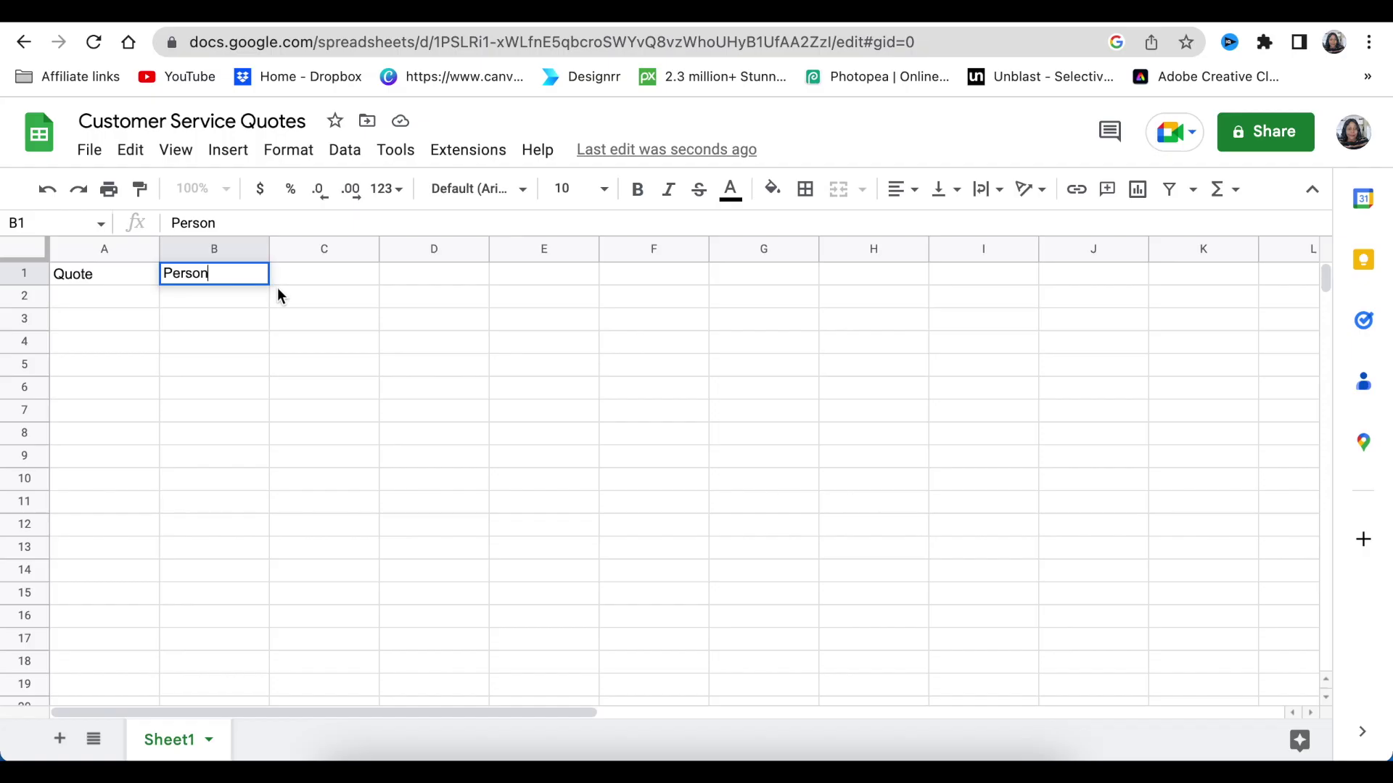
{"action": "left_click", "coordinate": [536, 364]}
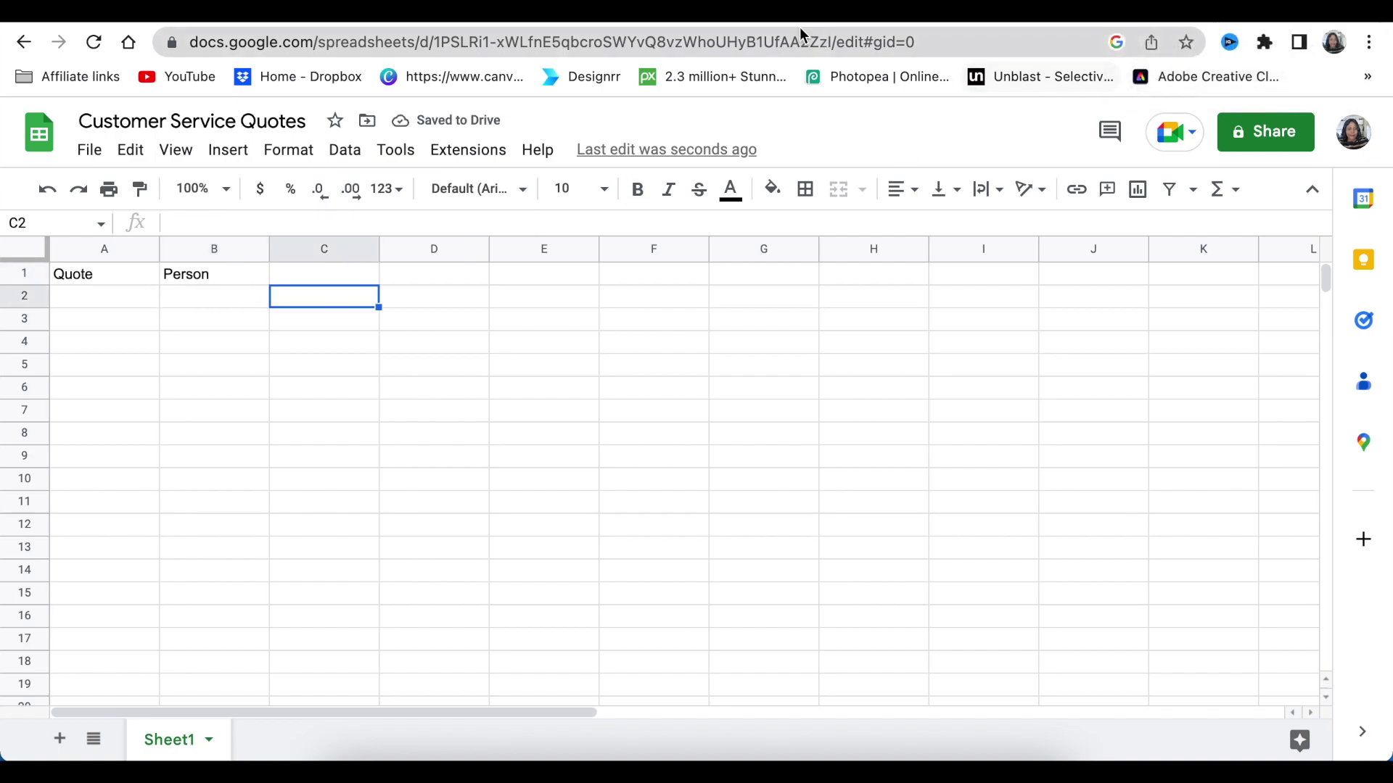
{"action": "left_click", "coordinate": [264, 277]}
{"action": "left_click", "coordinate": [279, 294]}
- Switch back to the NiceJob article and copy the Top 20 customer service quotes
{"action": "key", "text": "ctrl+Tab"}
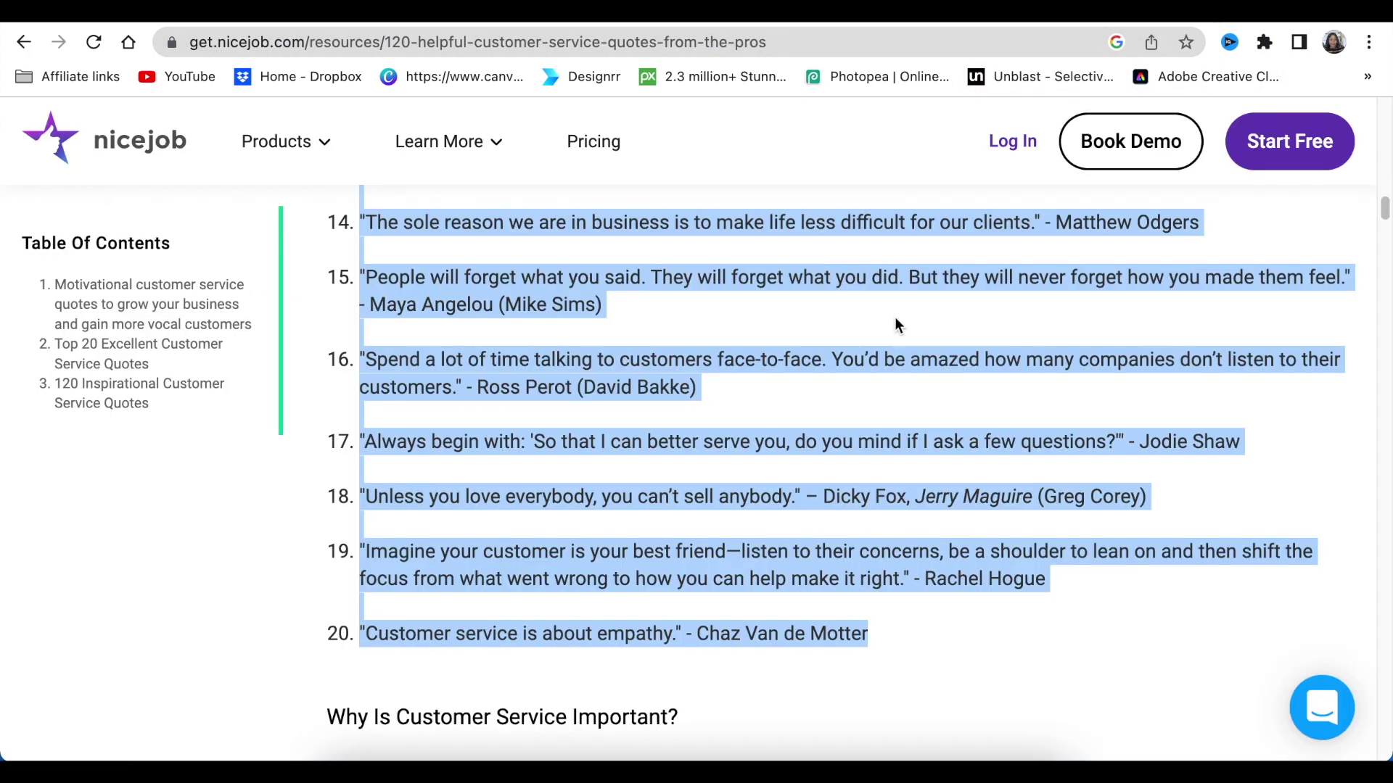
{"action": "scroll", "coordinate": [894, 318], "scroll_direction": "up", "scroll_amount": 3}
{"action": "scroll", "coordinate": [891, 315], "scroll_direction": "up", "scroll_amount": 15}
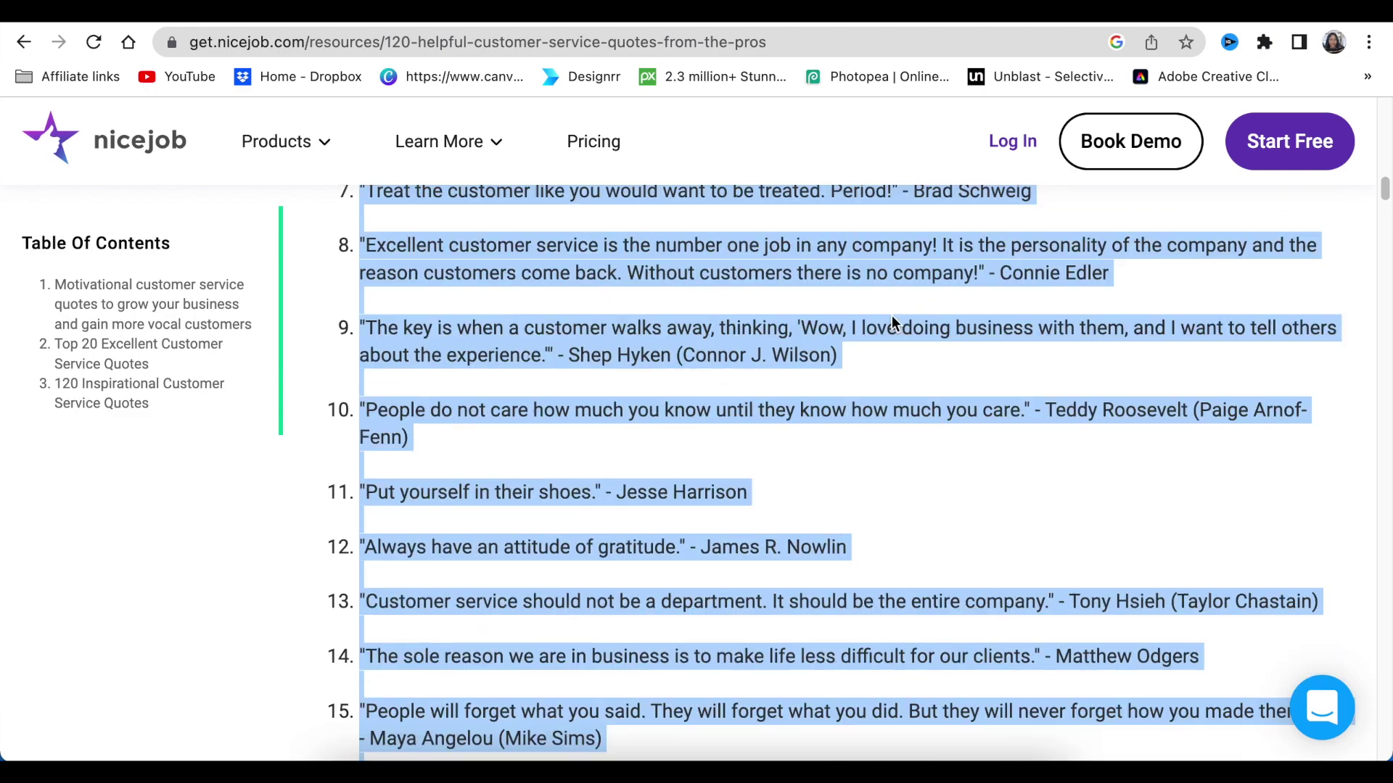
{"action": "scroll", "coordinate": [889, 314], "scroll_direction": "down", "scroll_amount": 10}
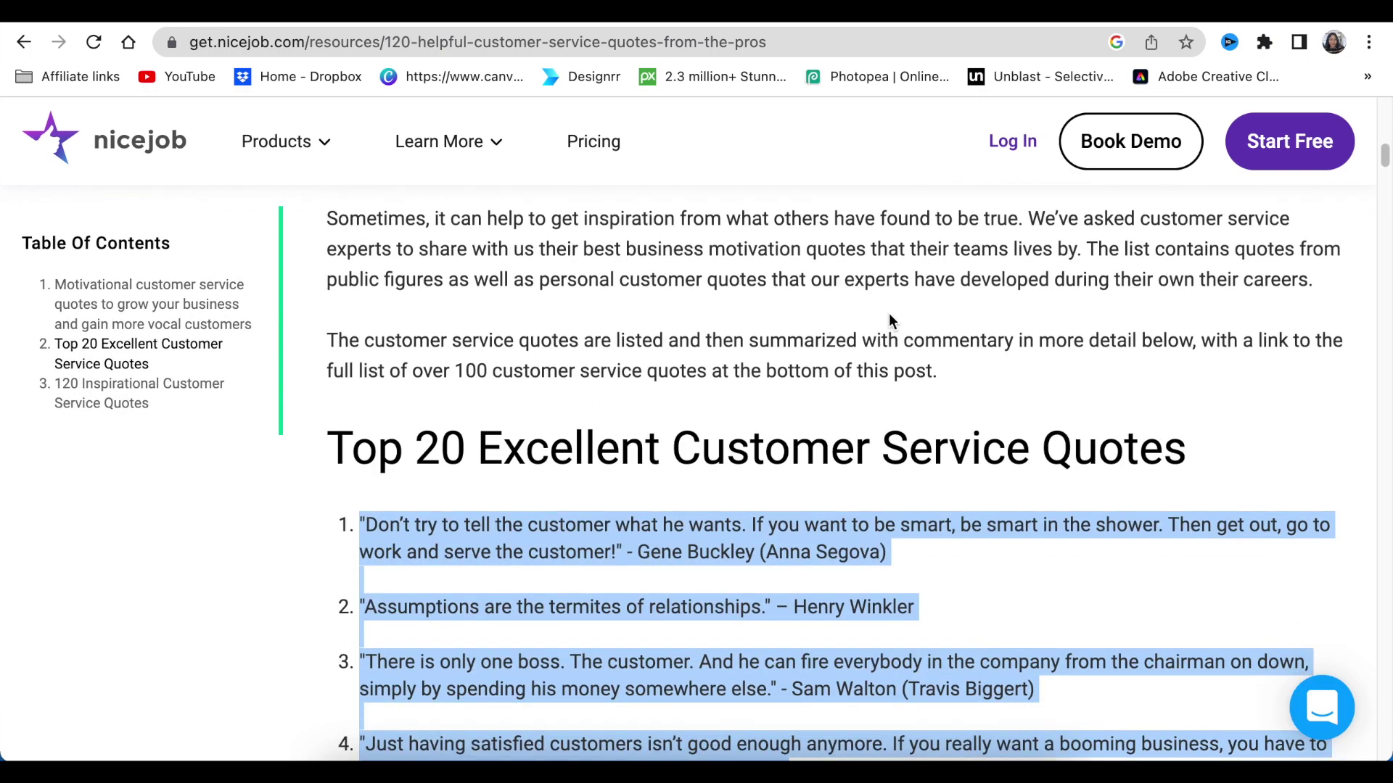
{"action": "scroll", "coordinate": [890, 314], "scroll_direction": "down", "scroll_amount": 5}
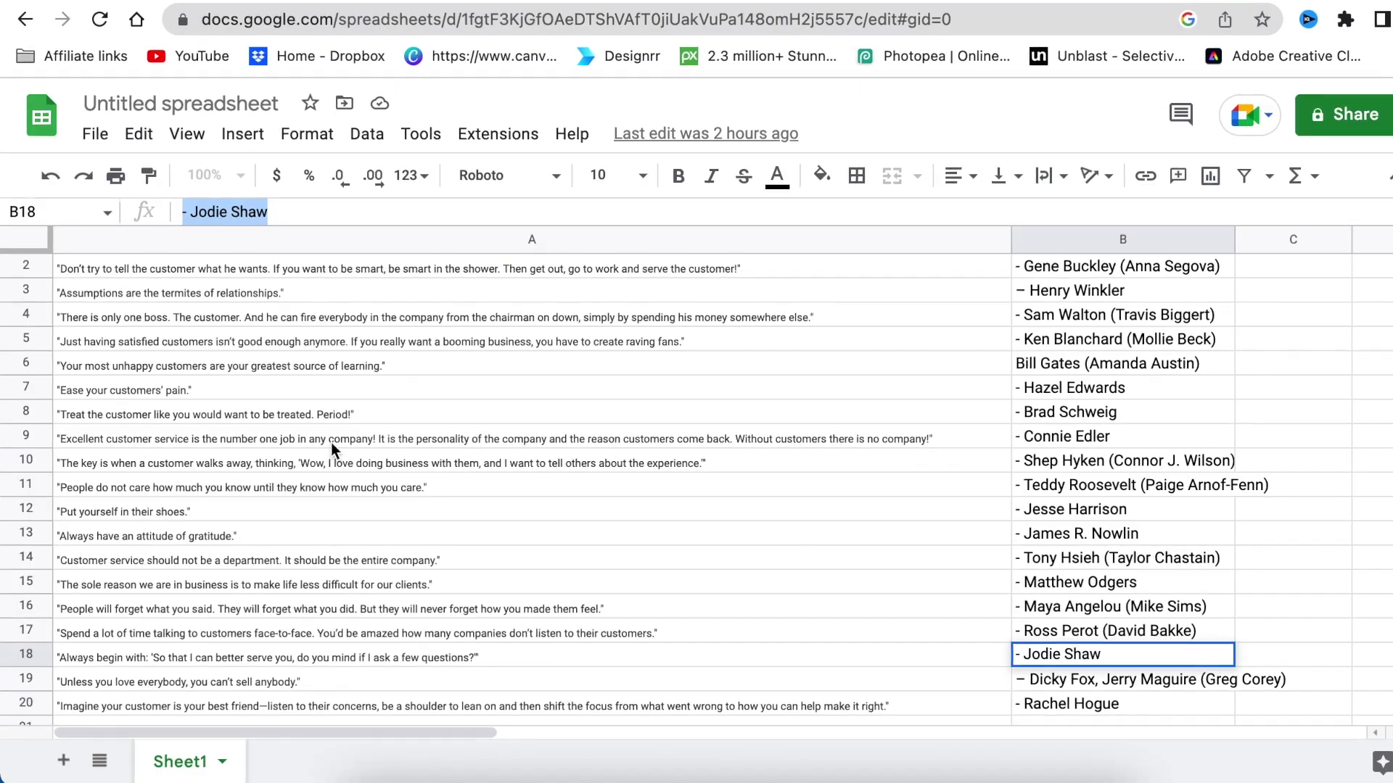
{"action": "left_click", "coordinate": [276, 345]}
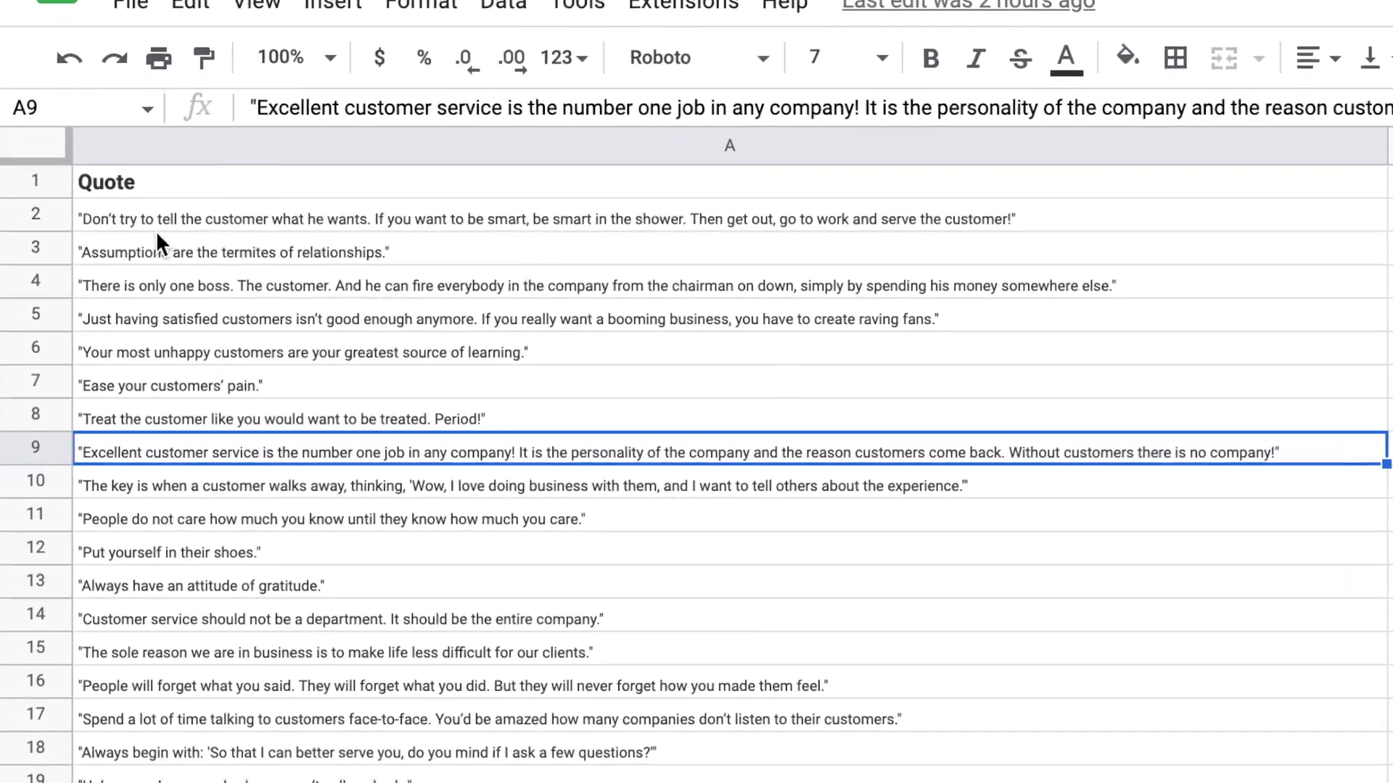
- Review the pasted quotes and select the whole Quote column A
{"action": "scroll", "coordinate": [281, 577], "scroll_direction": "down", "scroll_amount": 4}
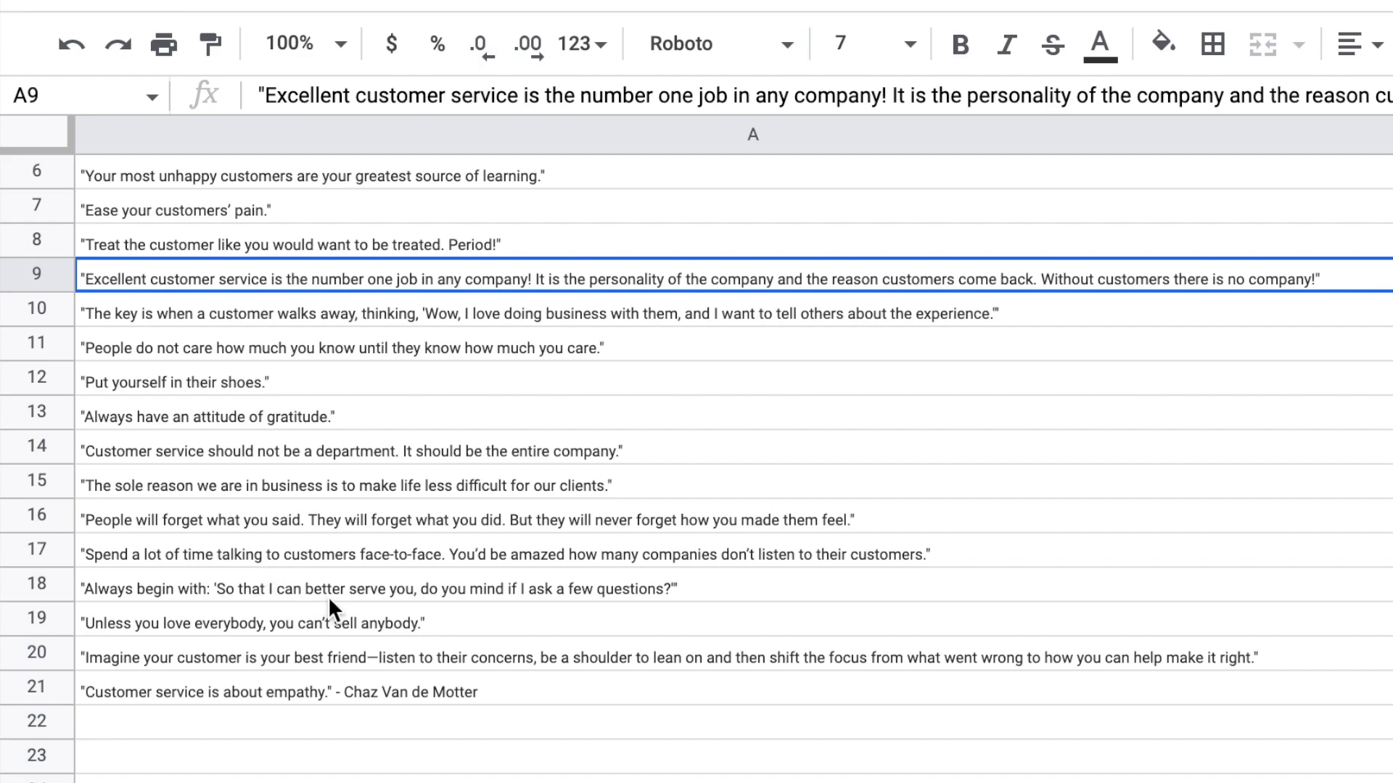
{"action": "scroll", "coordinate": [333, 590], "scroll_direction": "down", "scroll_amount": 1}
{"action": "scroll", "coordinate": [343, 450], "scroll_direction": "up", "scroll_amount": 3}
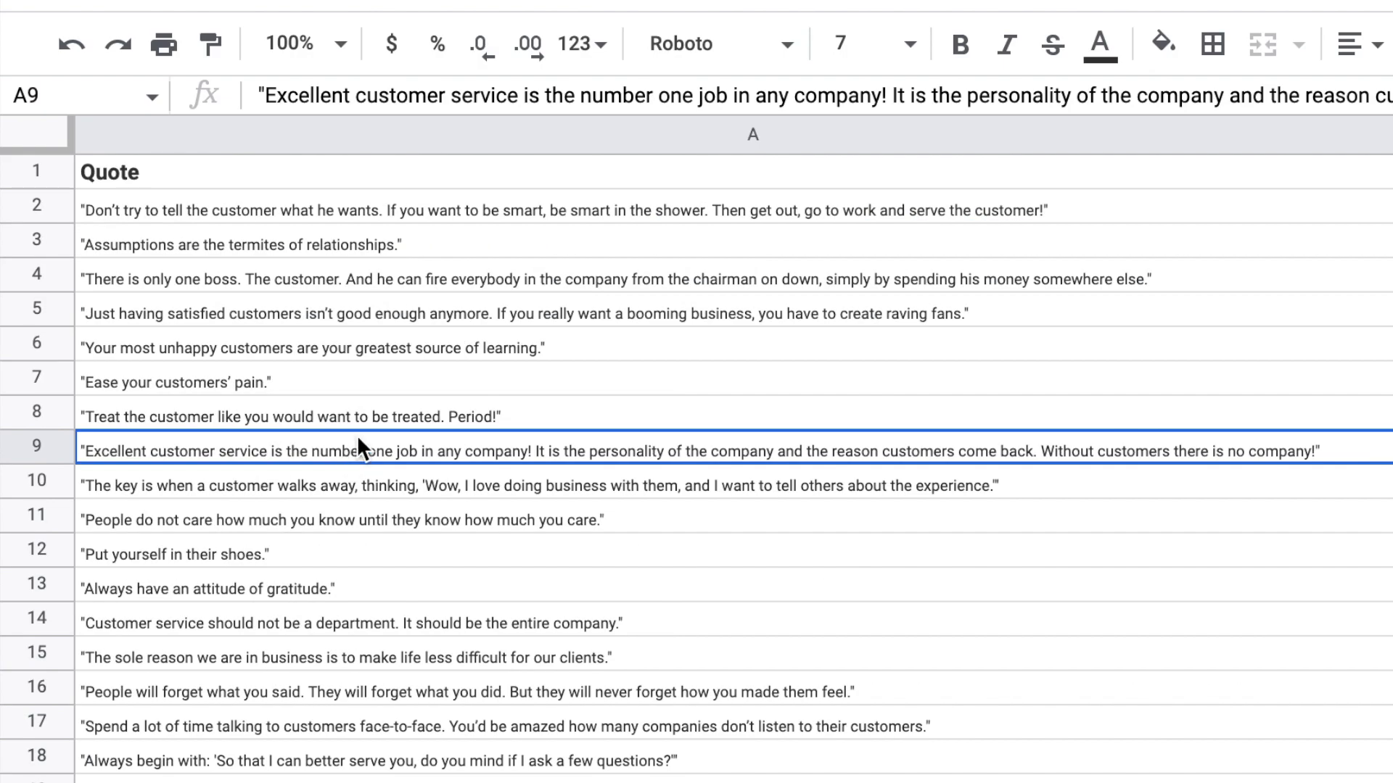
{"action": "left_click", "coordinate": [730, 163]}
{"action": "left_click", "coordinate": [733, 140]}
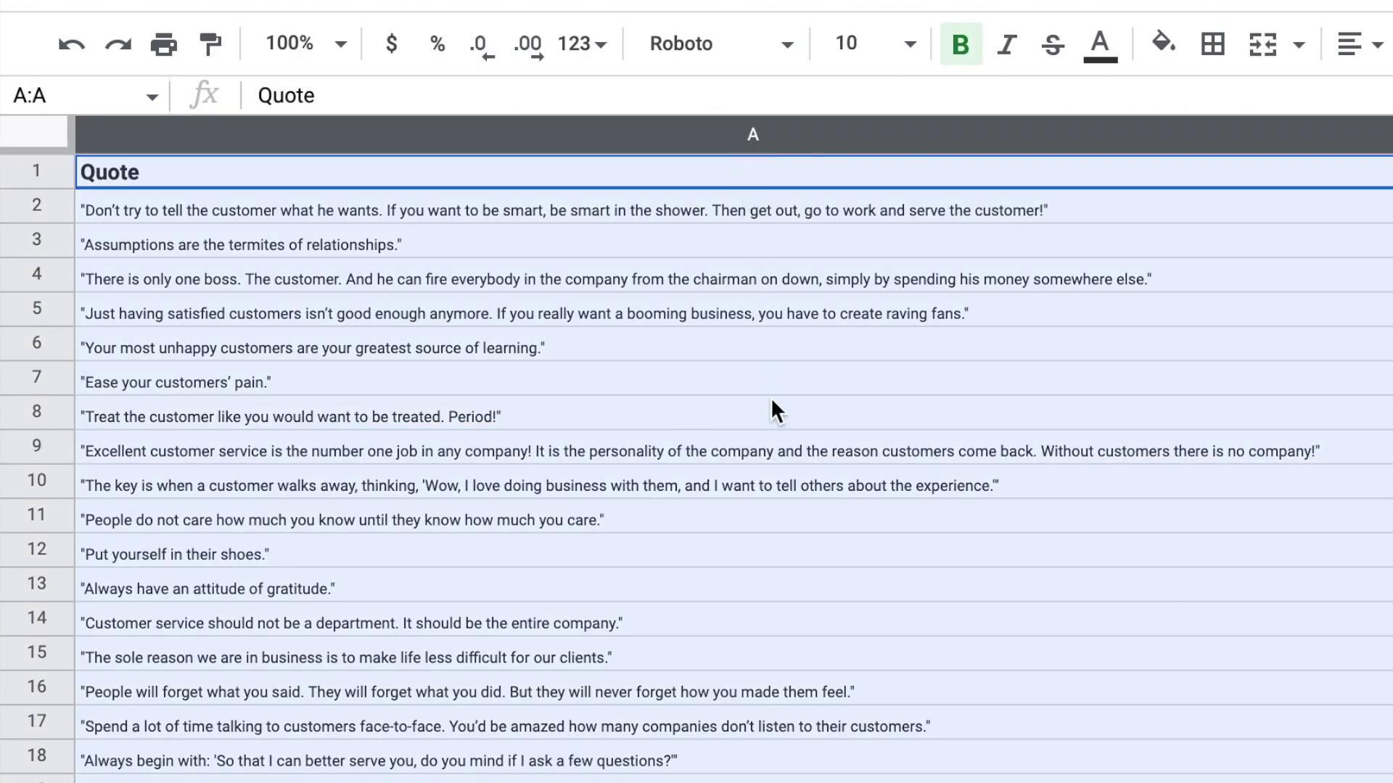
{"action": "scroll", "coordinate": [771, 399], "scroll_direction": "down", "scroll_amount": 5}
{"action": "scroll", "coordinate": [770, 399], "scroll_direction": "up", "scroll_amount": 5}
{"action": "scroll", "coordinate": [733, 465], "scroll_direction": "down", "scroll_amount": 3}
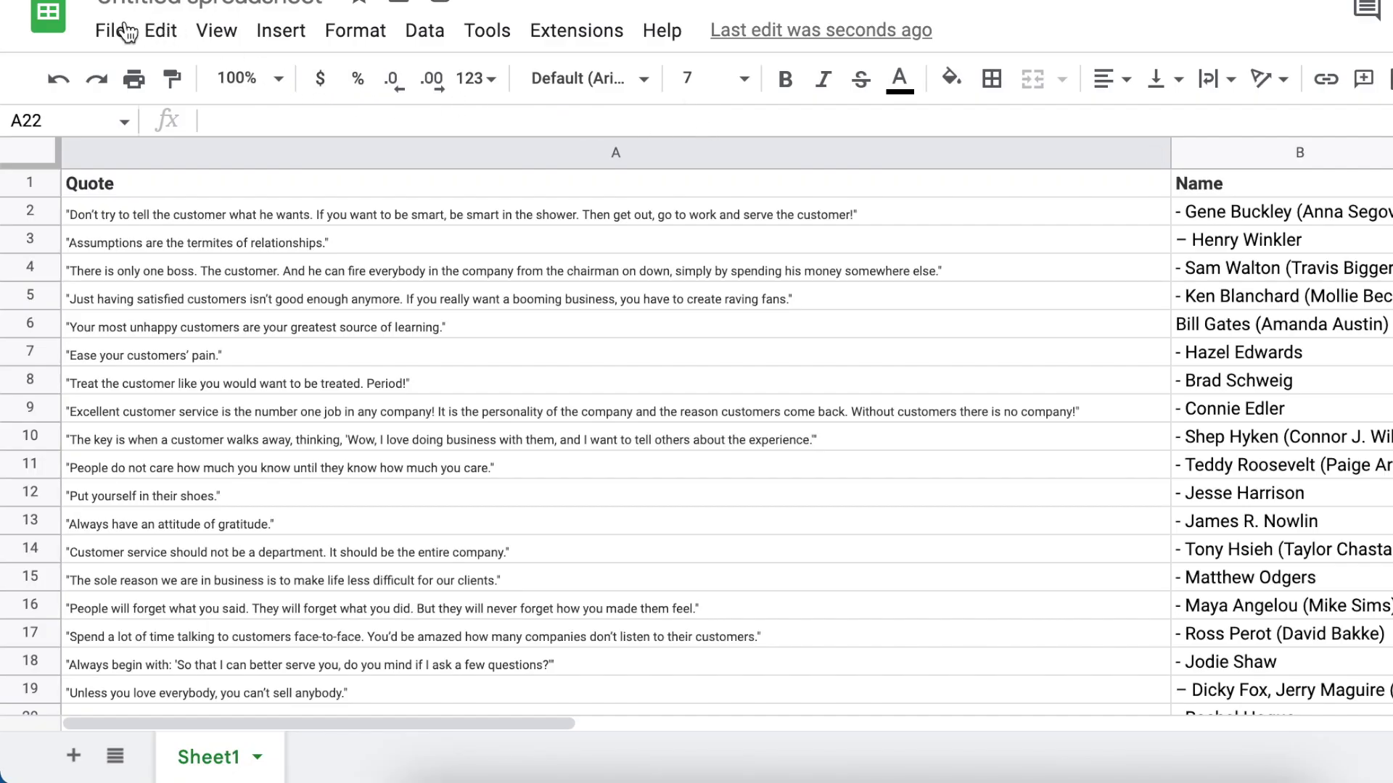
{"action": "left_click", "coordinate": [116, 23]}
- Download the quotes sheet as Comma Separated Values (.csv)
{"action": "mouse_move", "coordinate": [367, 360]}
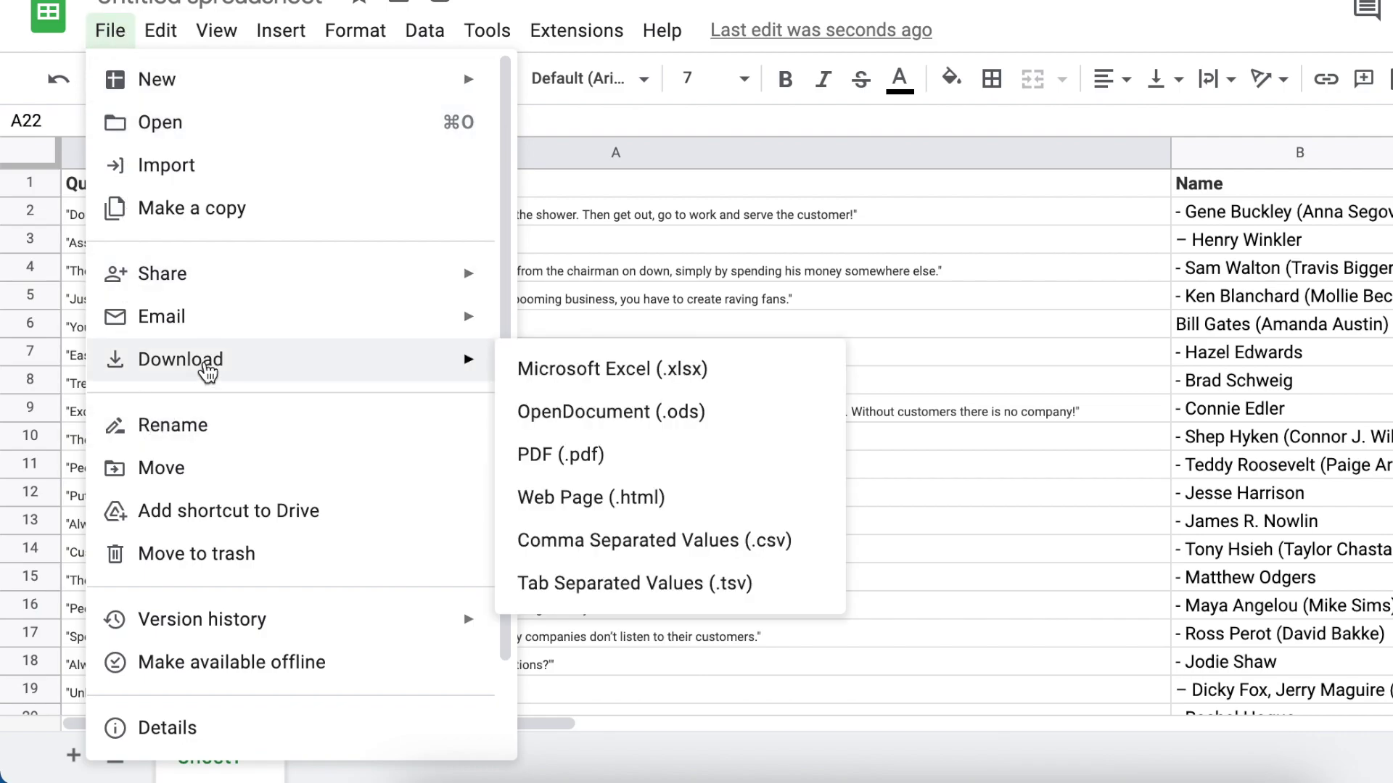
{"action": "left_click", "coordinate": [725, 559]}
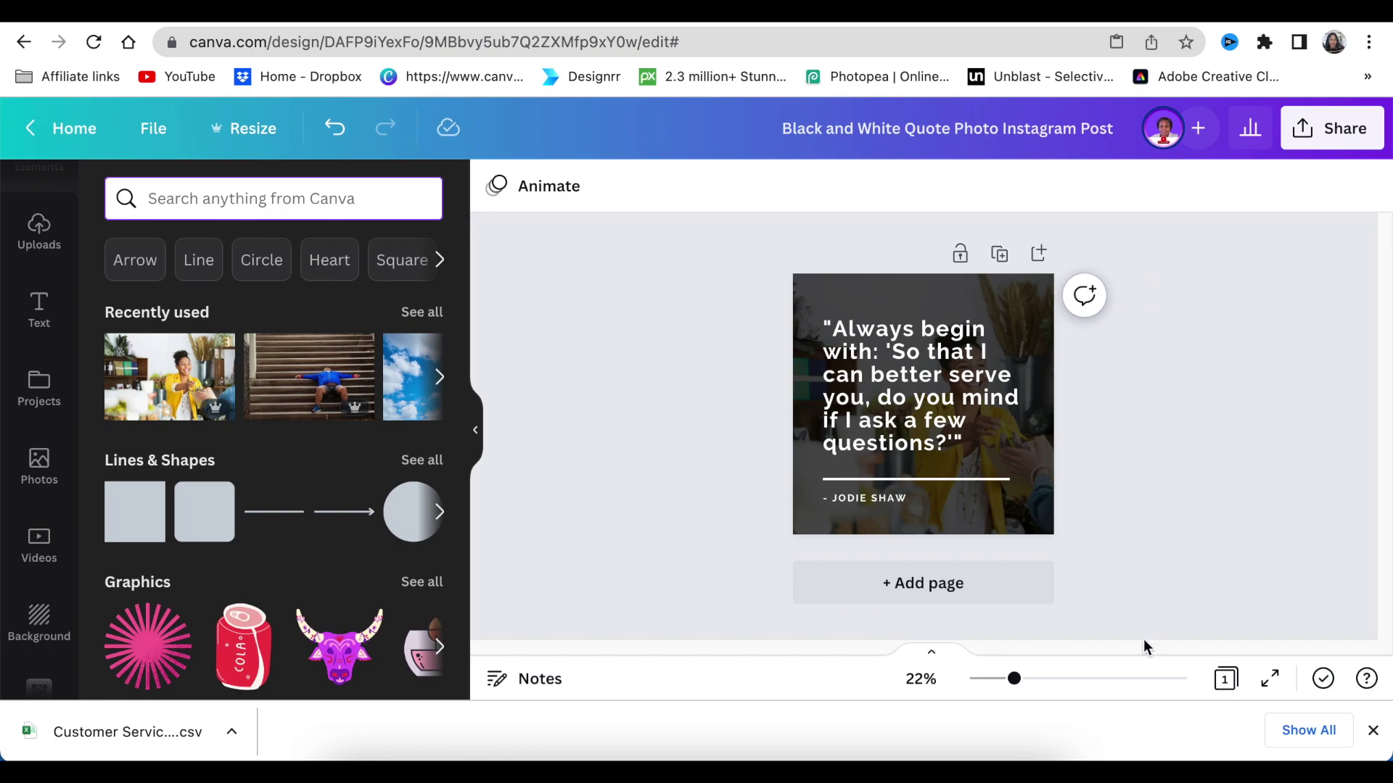
{"action": "left_click_drag", "start_coordinate": [1011, 681], "coordinate": [1031, 678]}
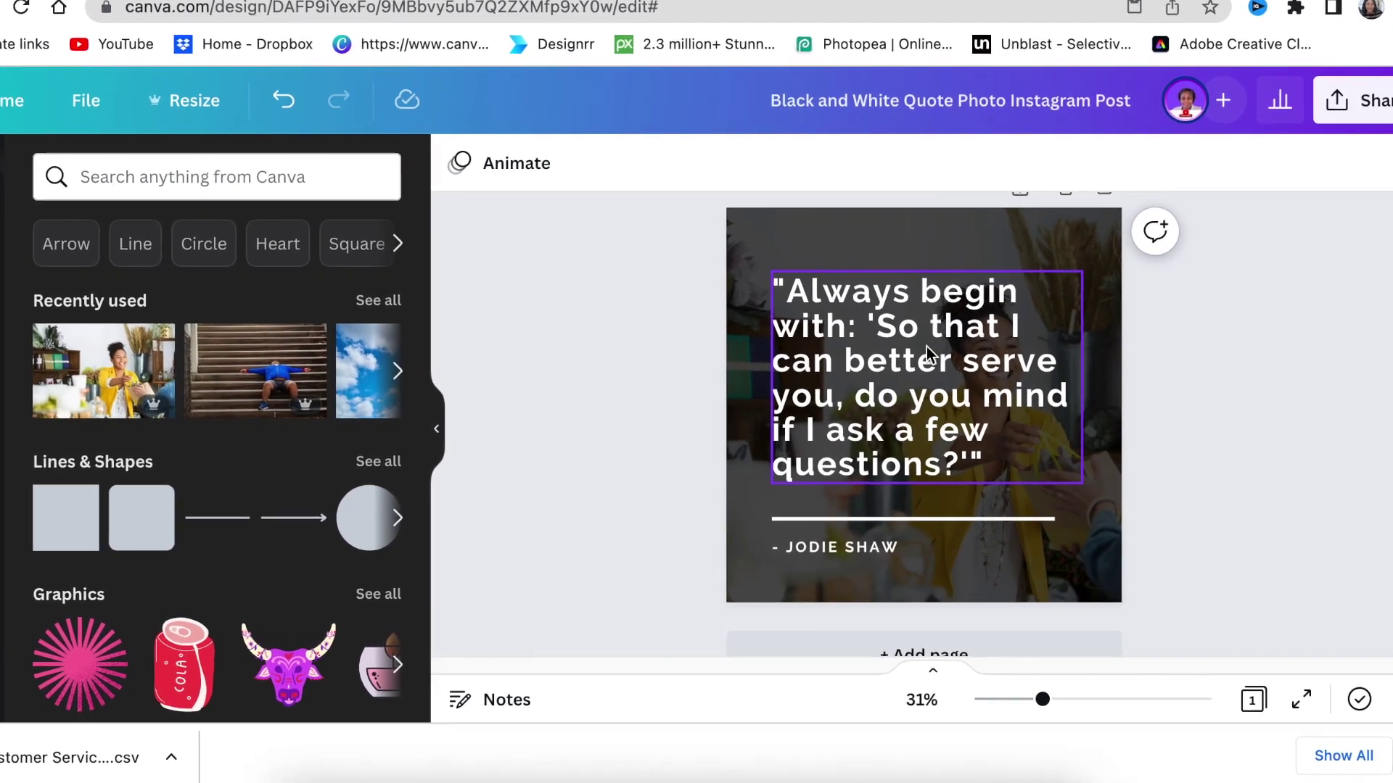
{"action": "left_click", "coordinate": [911, 261]}
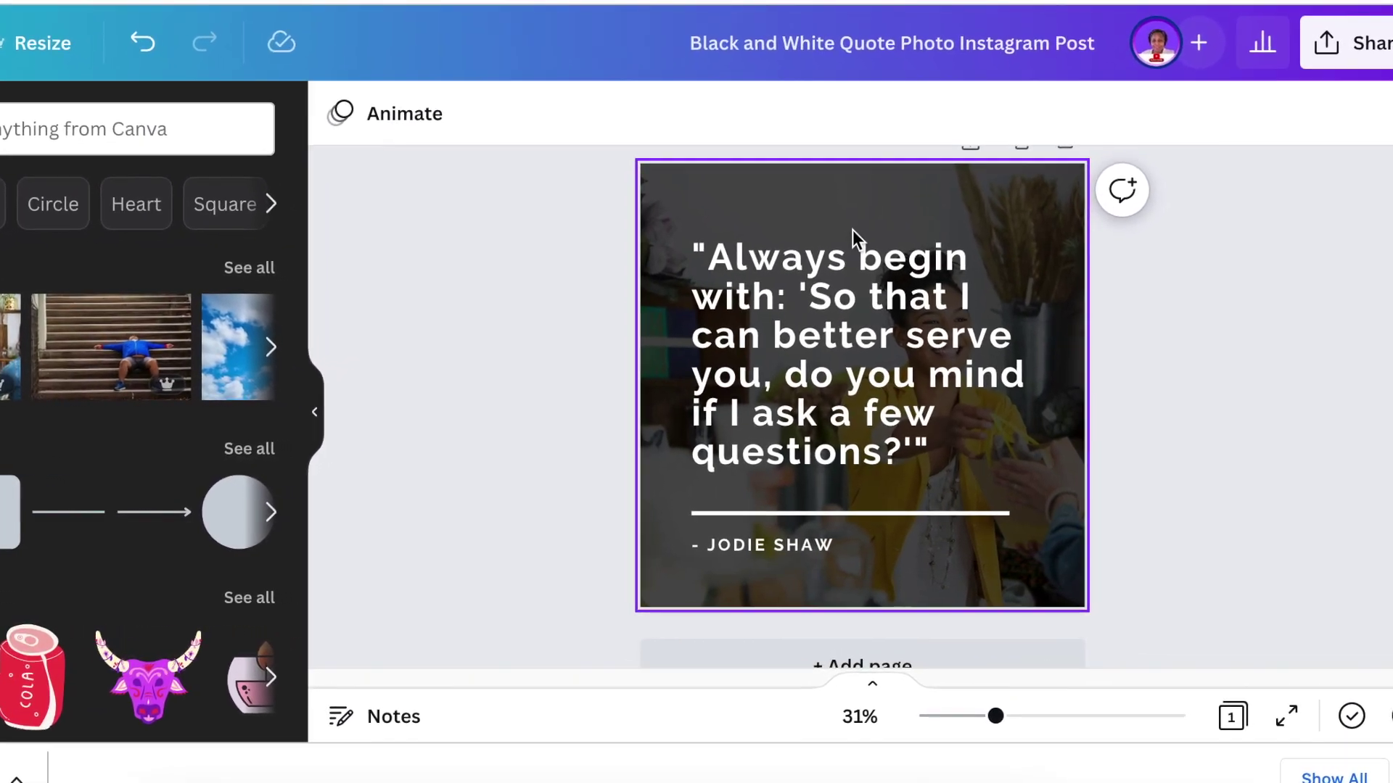
{"action": "left_click", "coordinate": [889, 289]}
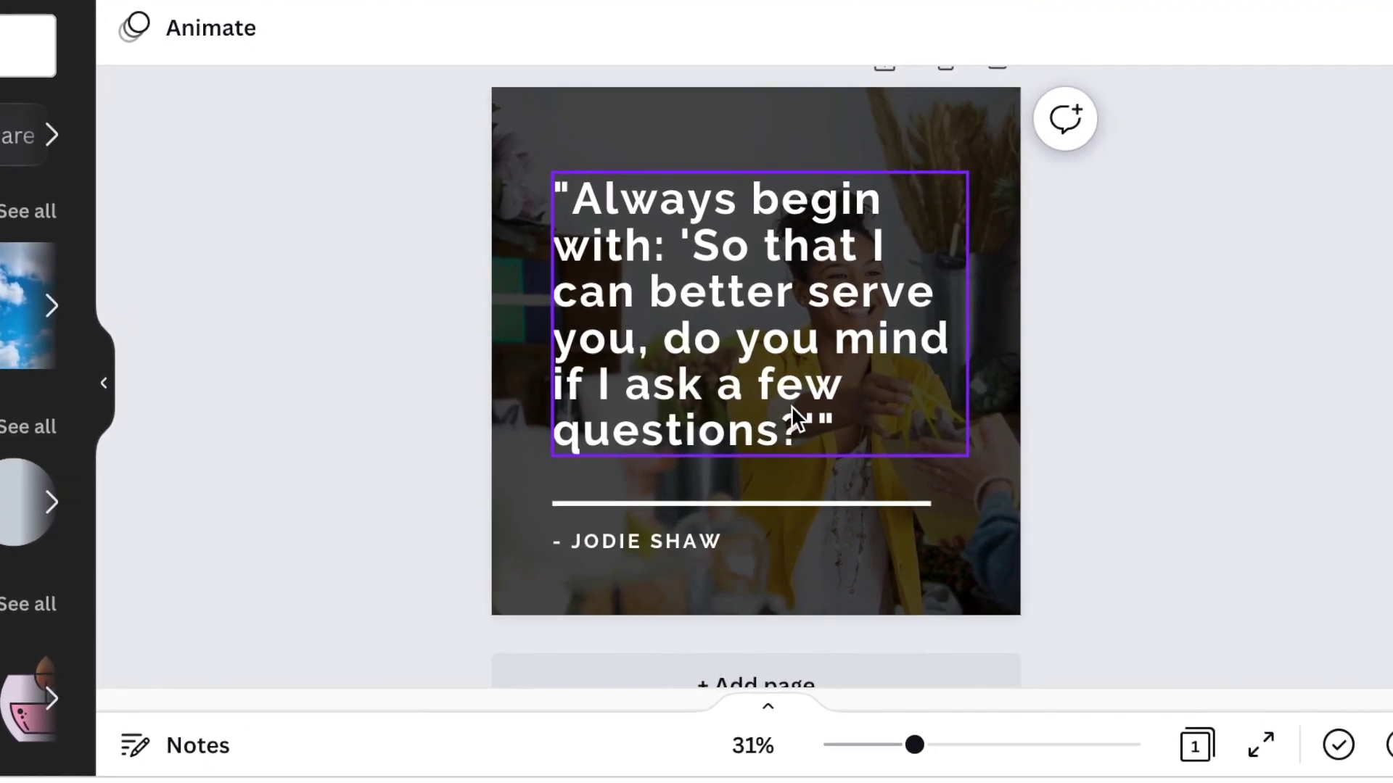
{"action": "left_click", "coordinate": [684, 272]}
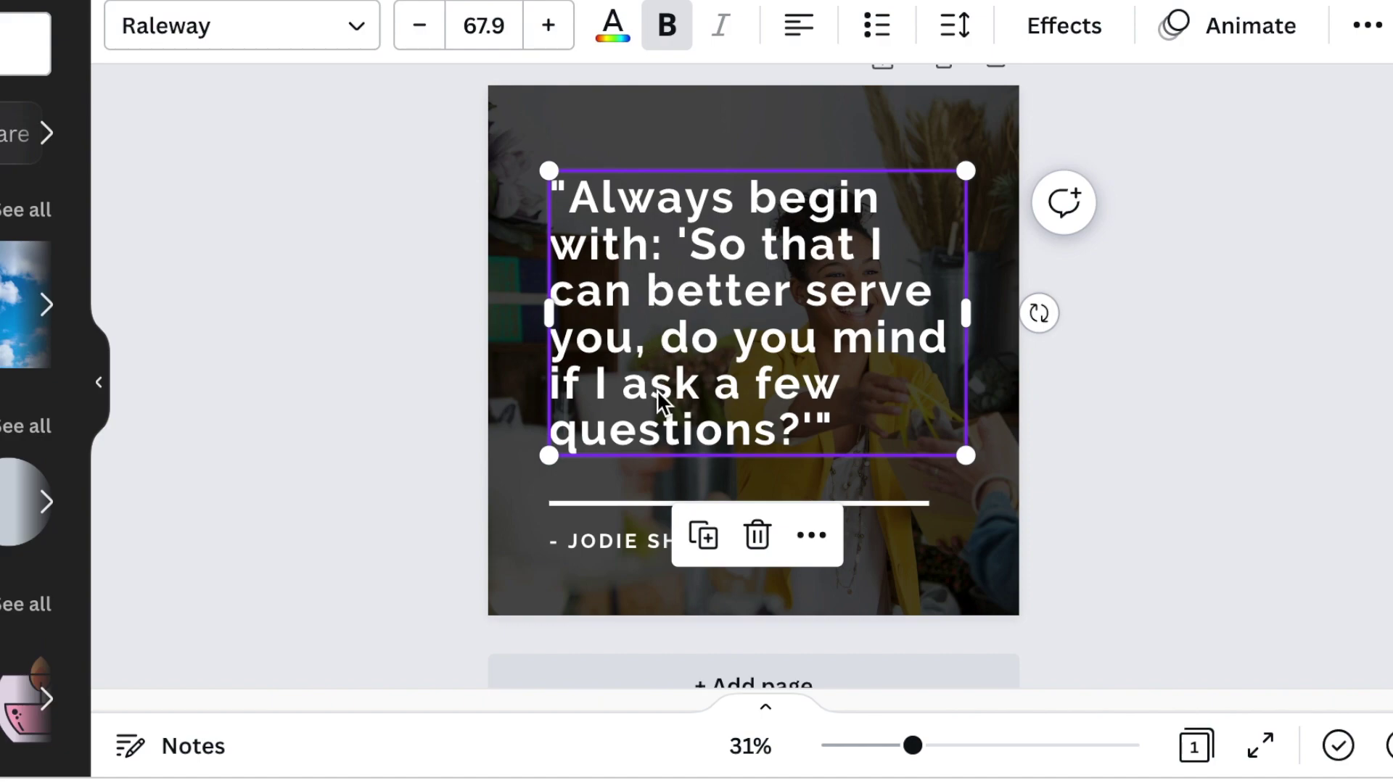
{"action": "left_click", "coordinate": [628, 541]}
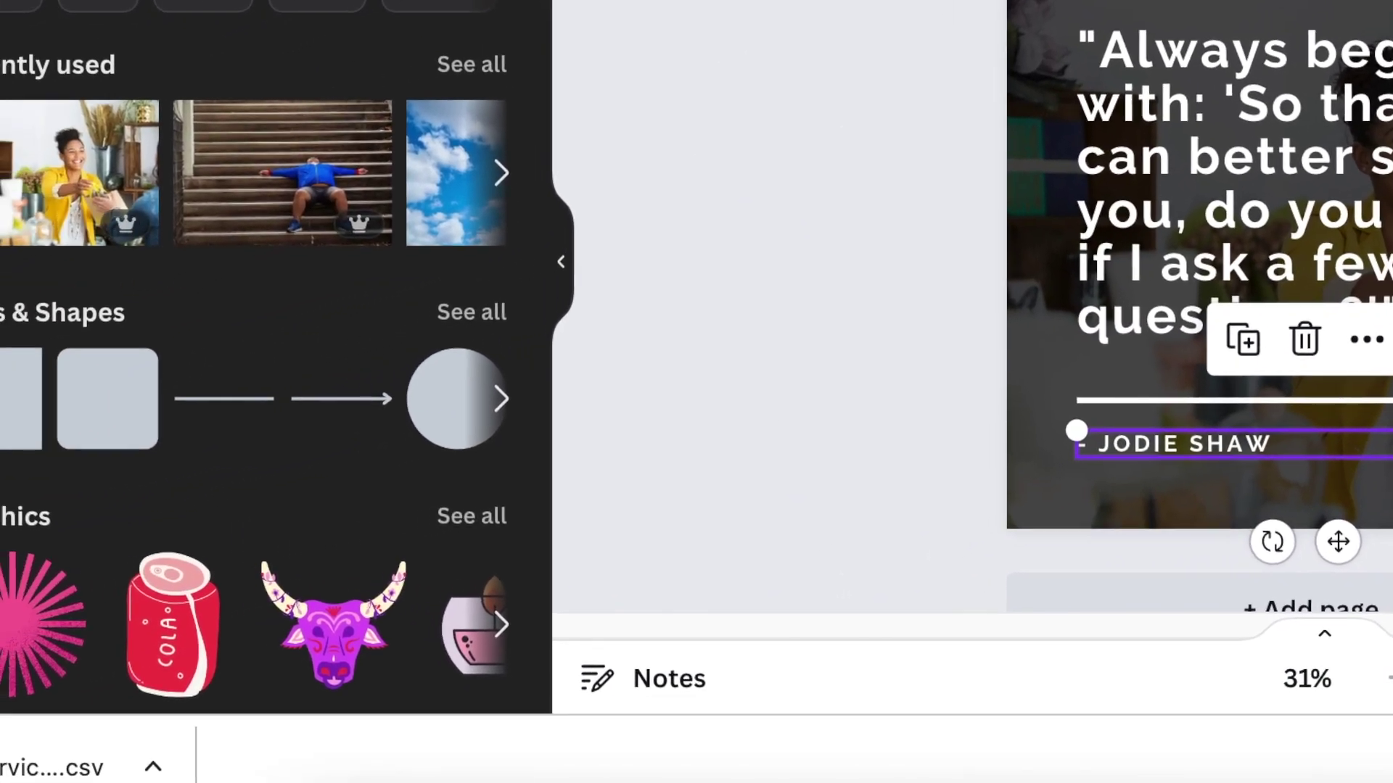
{"action": "scroll", "coordinate": [1, 239], "scroll_direction": "down", "scroll_amount": 8}
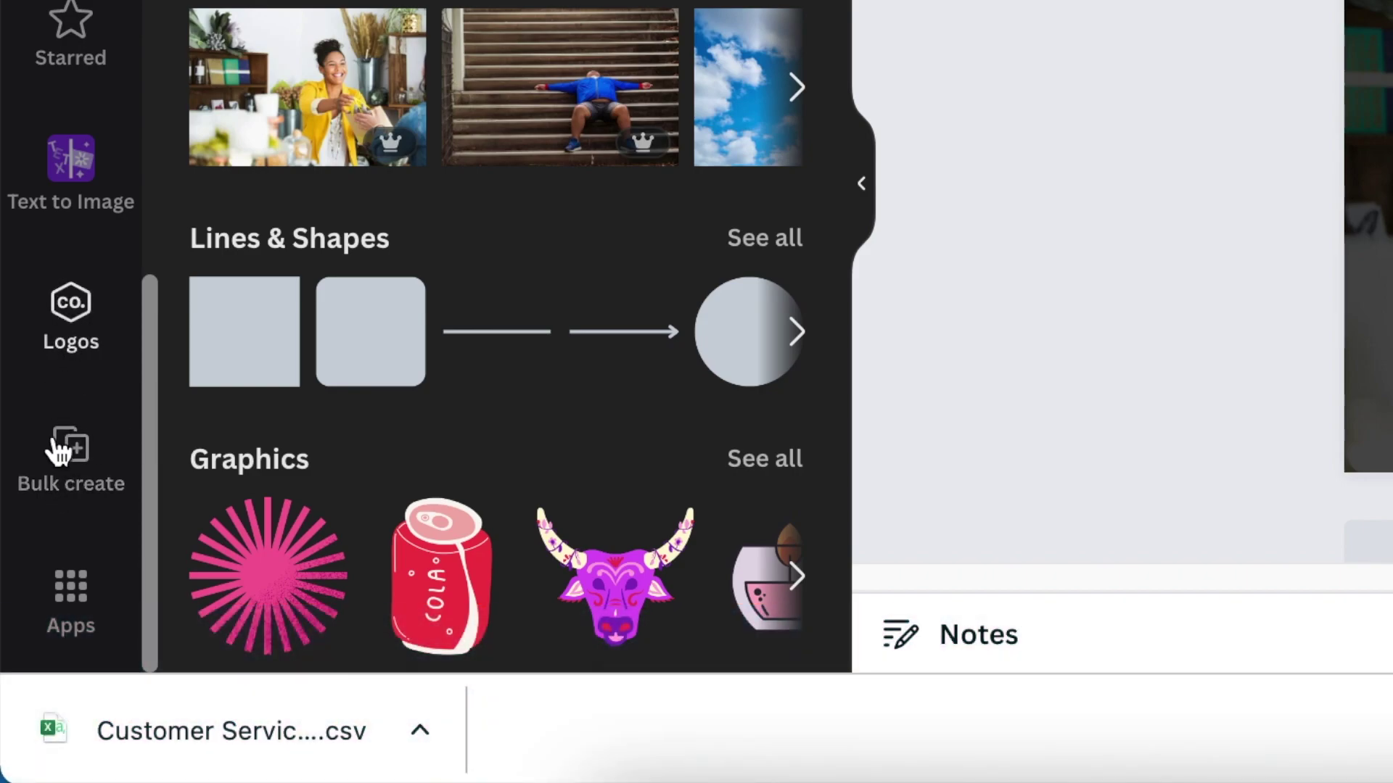
- Start Bulk create and try a manual data table with text and image columns, then close it
{"action": "left_click", "coordinate": [63, 459]}
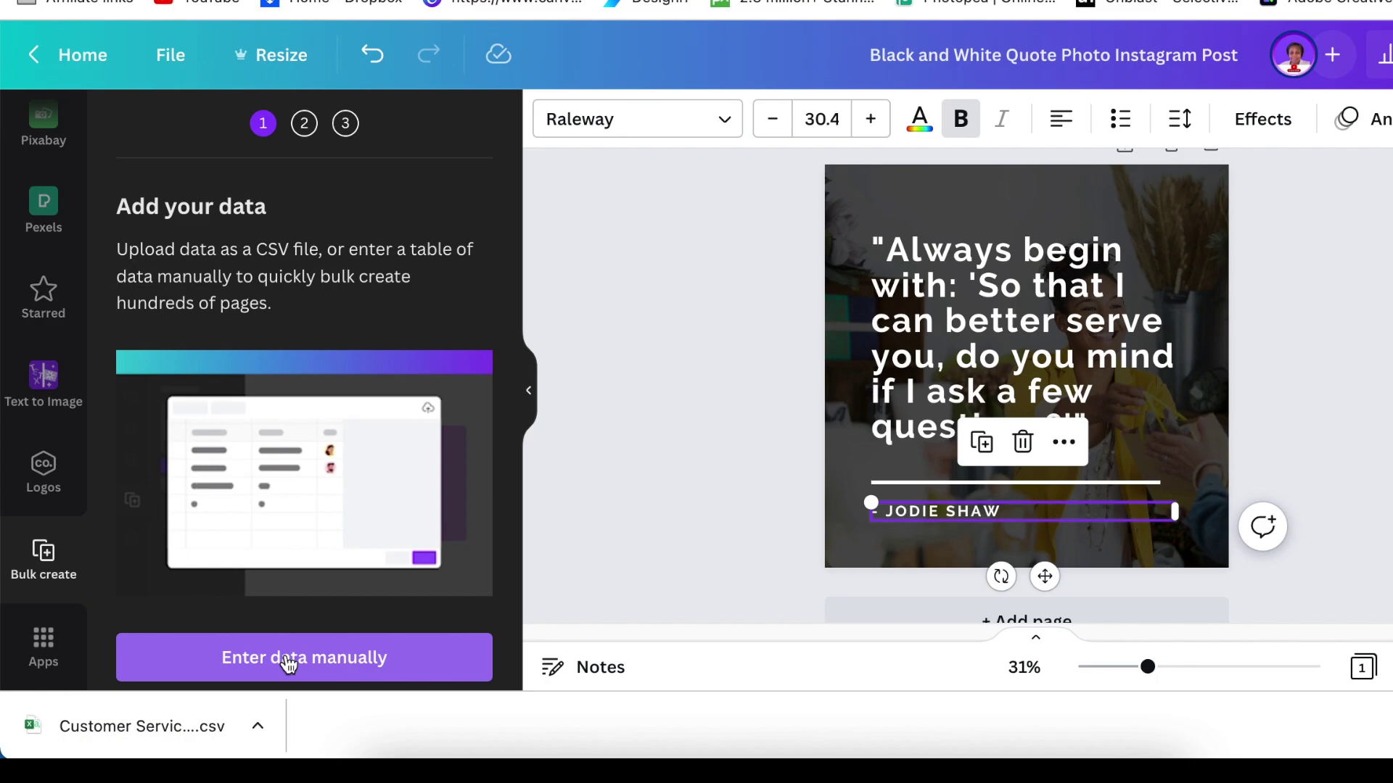
{"action": "left_click", "coordinate": [288, 661]}
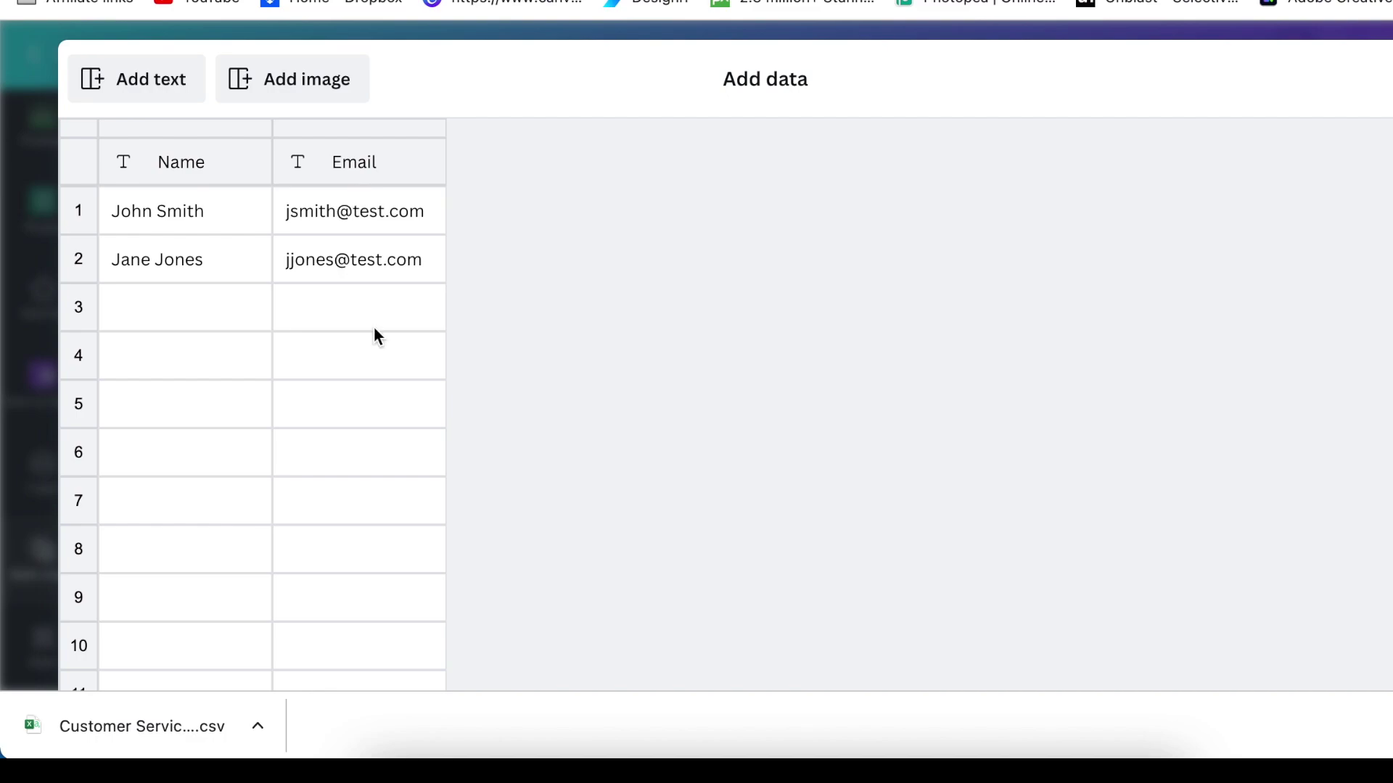
{"action": "left_click", "coordinate": [156, 91]}
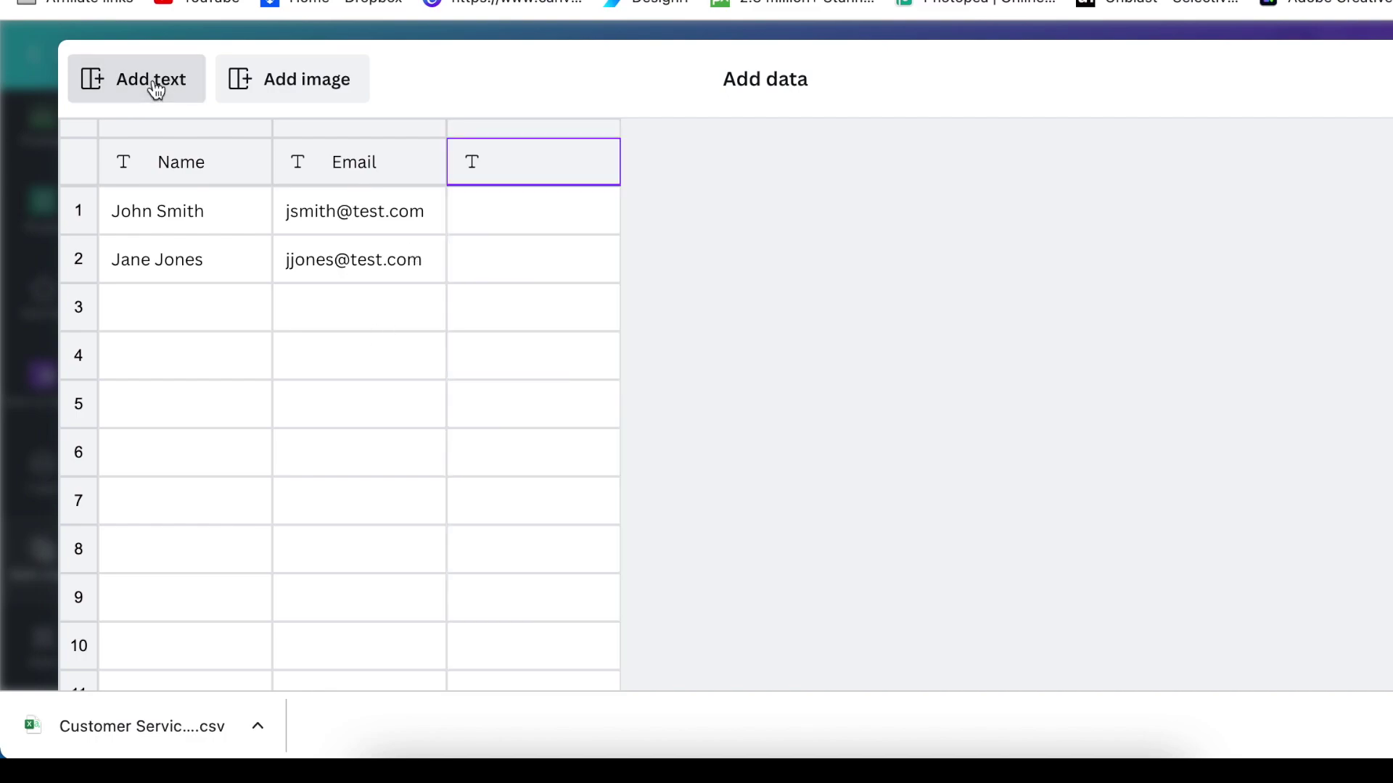
{"action": "left_click", "coordinate": [292, 85]}
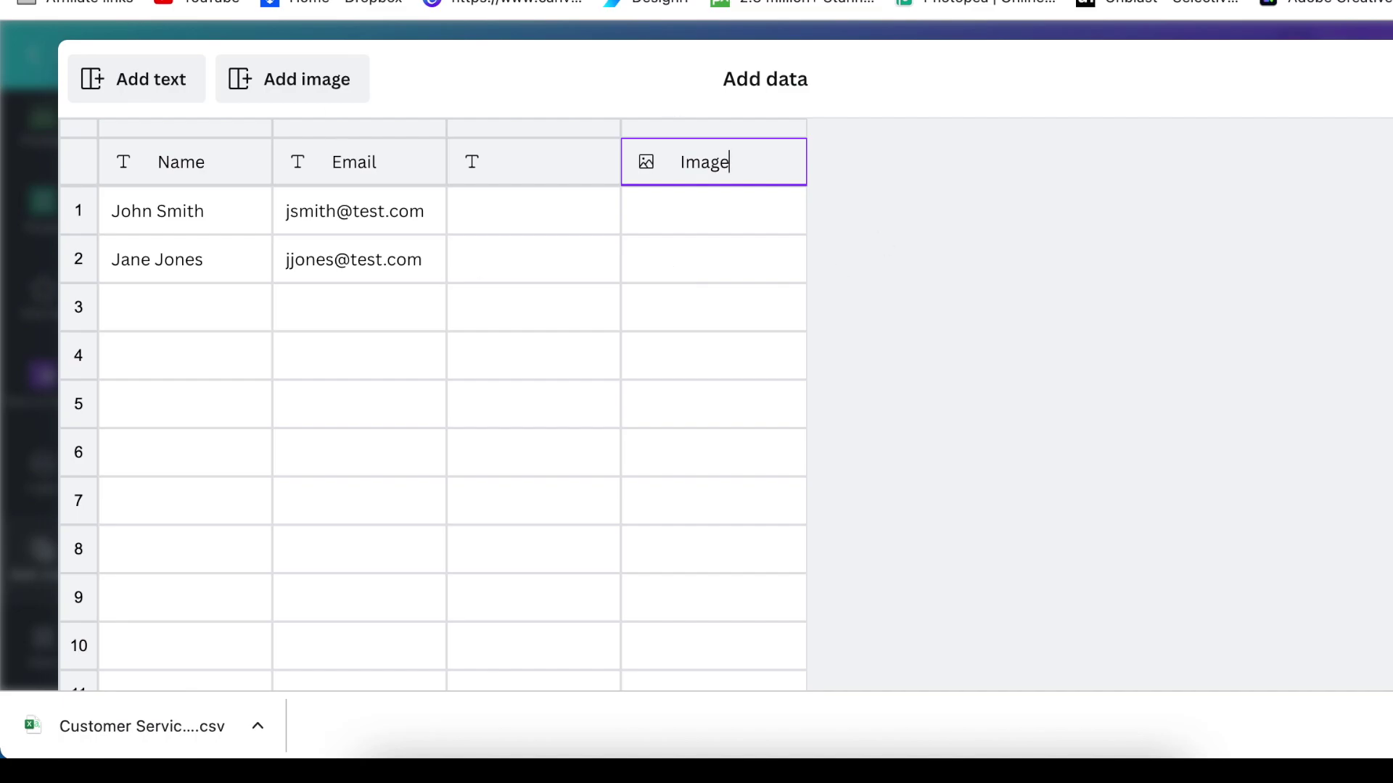
{"action": "key", "text": "Escape"}
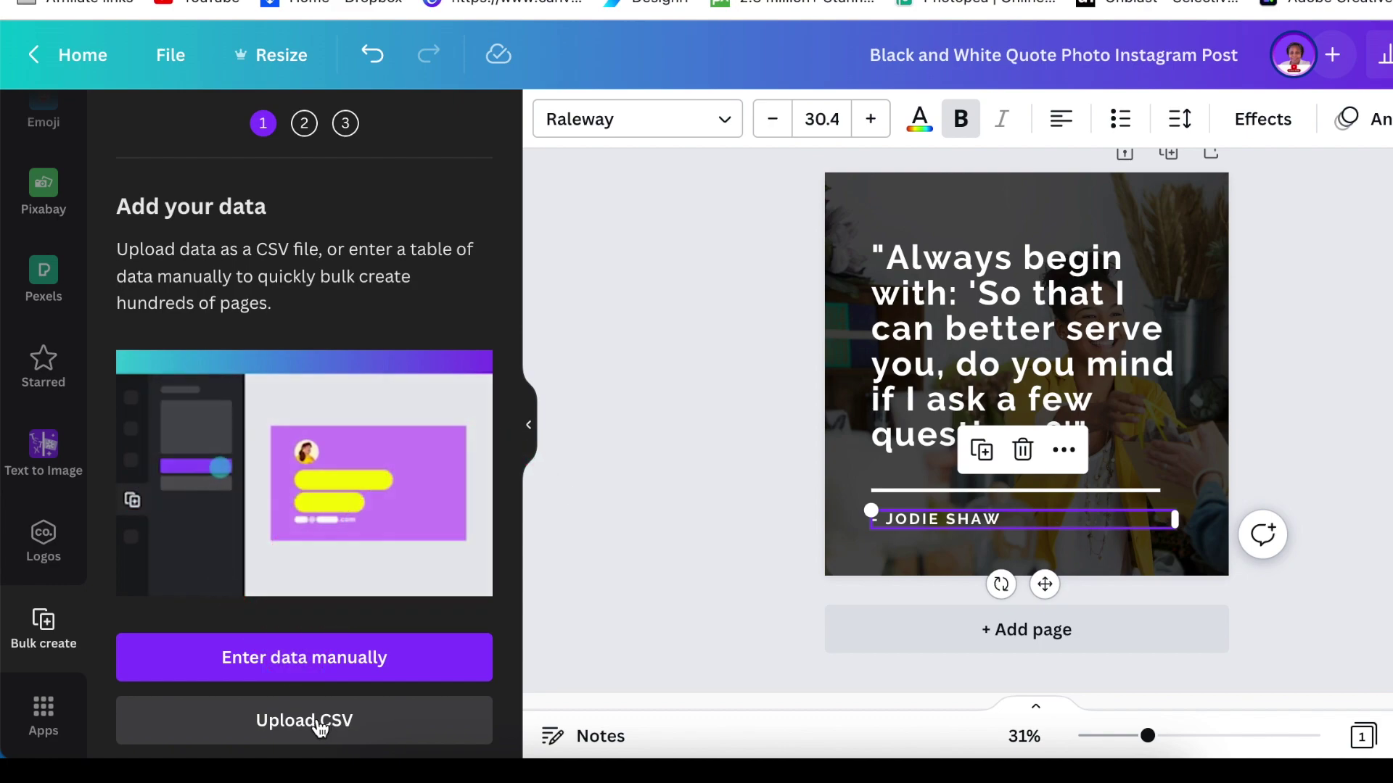
- Upload the Customer Service Quotes CSV from Downloads into Bulk create
{"action": "left_click", "coordinate": [318, 722]}
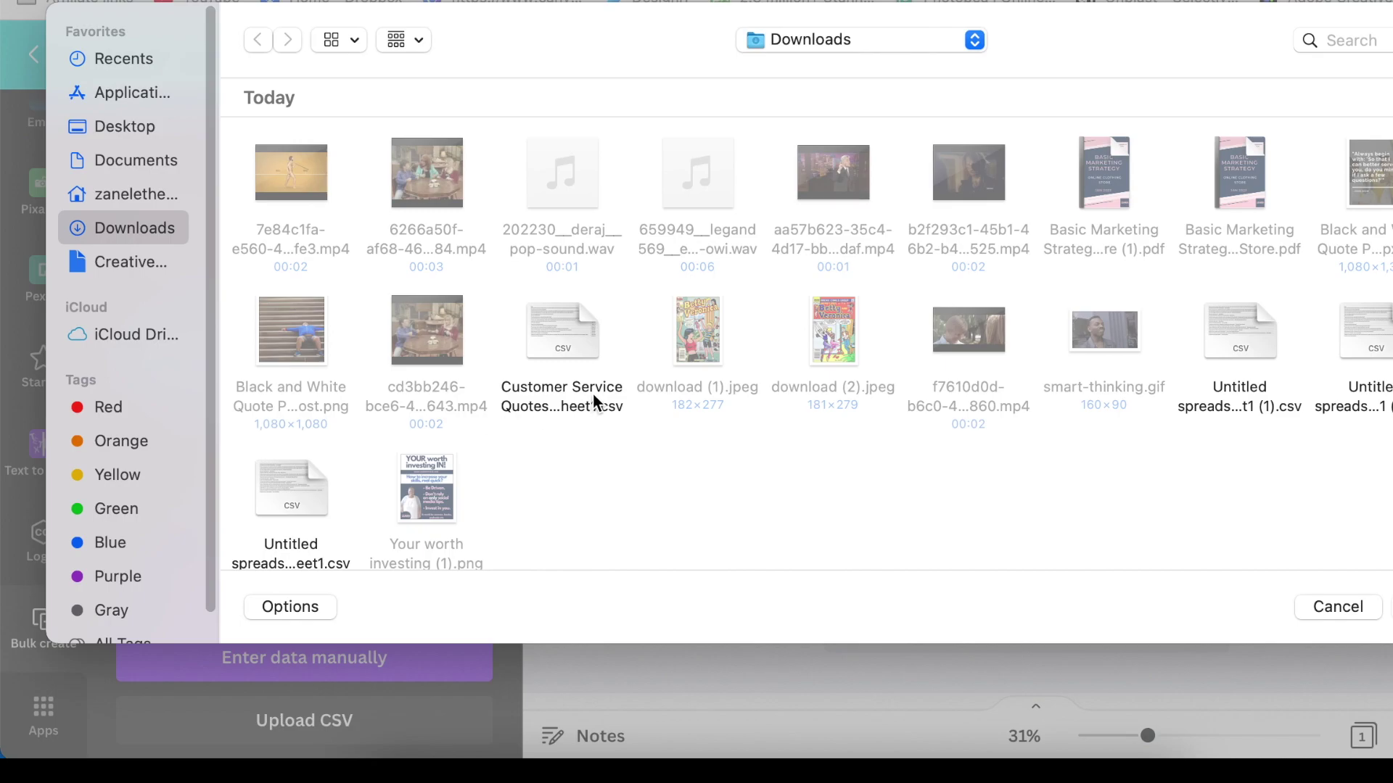
{"action": "scroll", "coordinate": [499, 436], "scroll_direction": "down", "scroll_amount": 5}
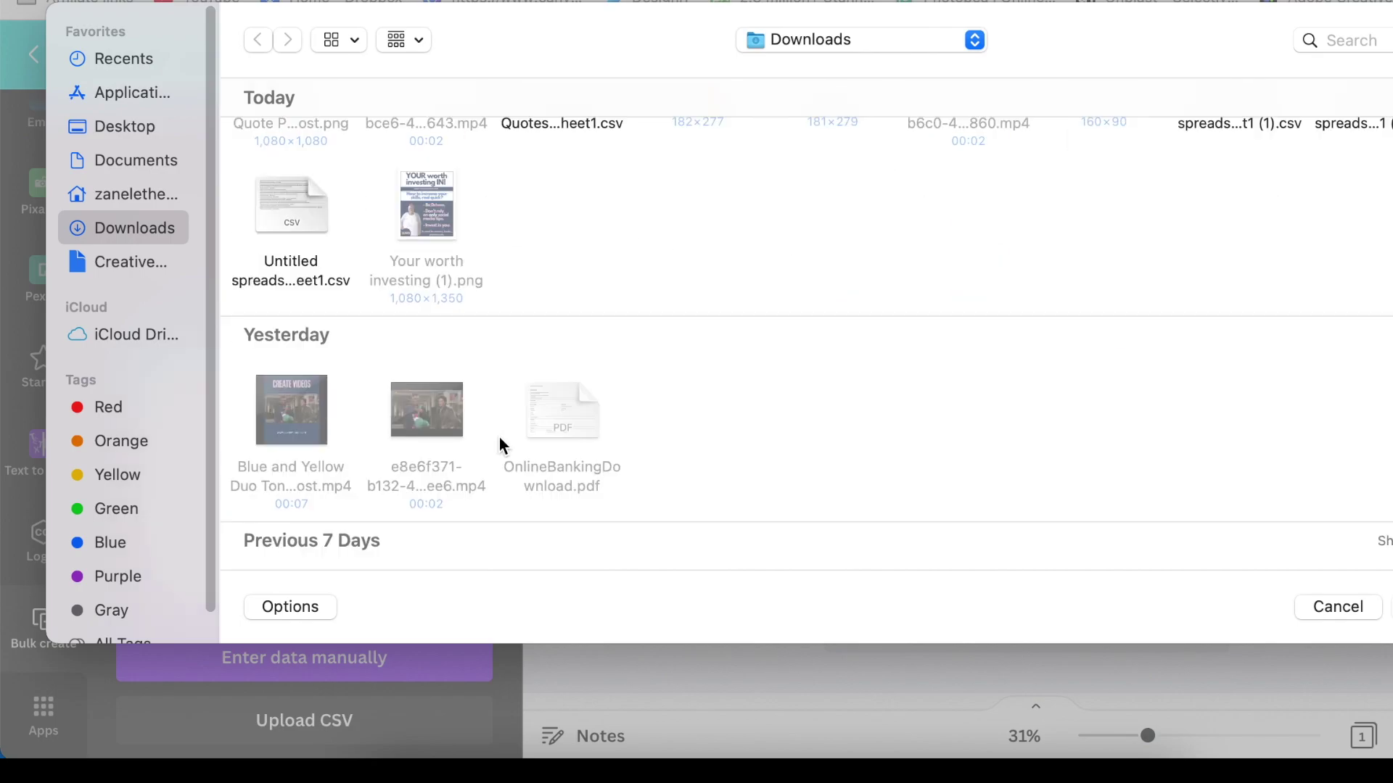
{"action": "left_click", "coordinate": [562, 233]}
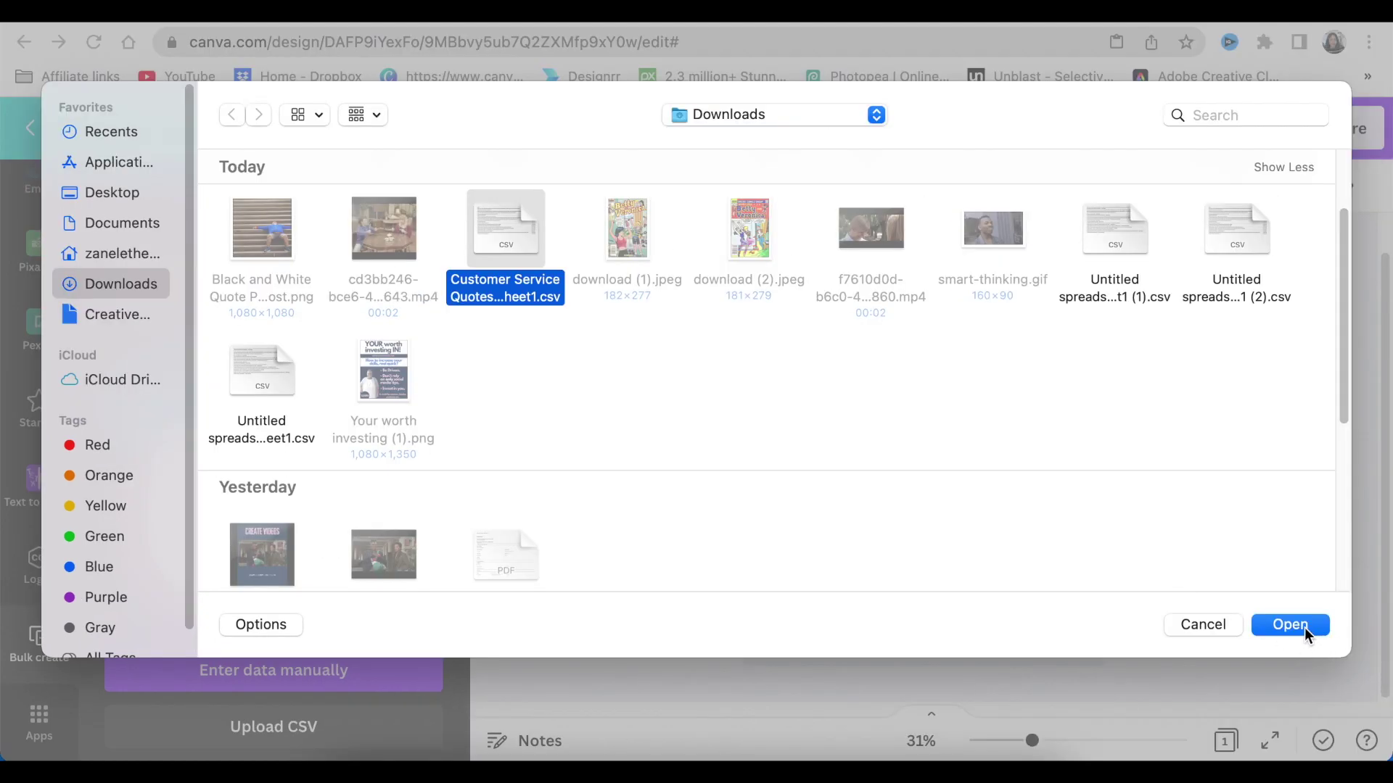
{"action": "left_click", "coordinate": [1304, 634]}
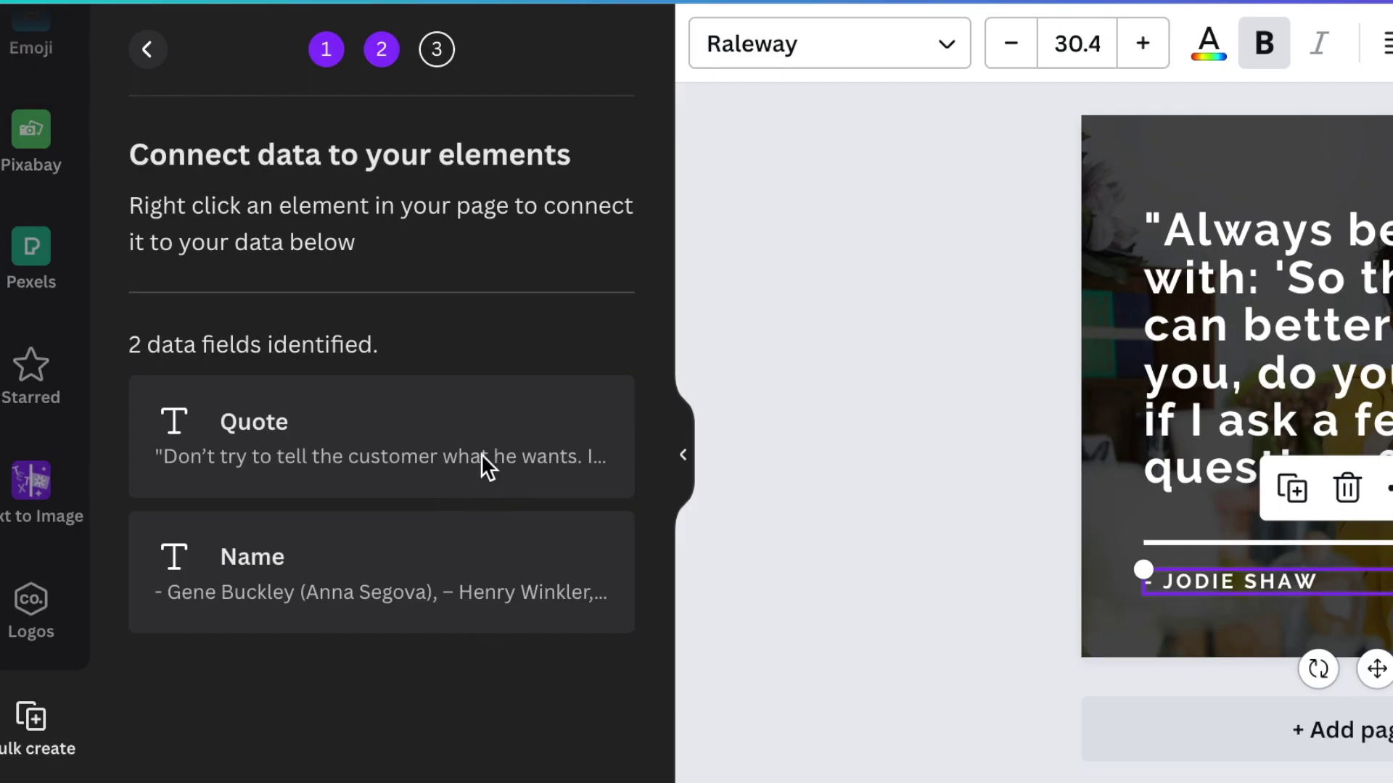
{"action": "left_click", "coordinate": [1249, 357]}
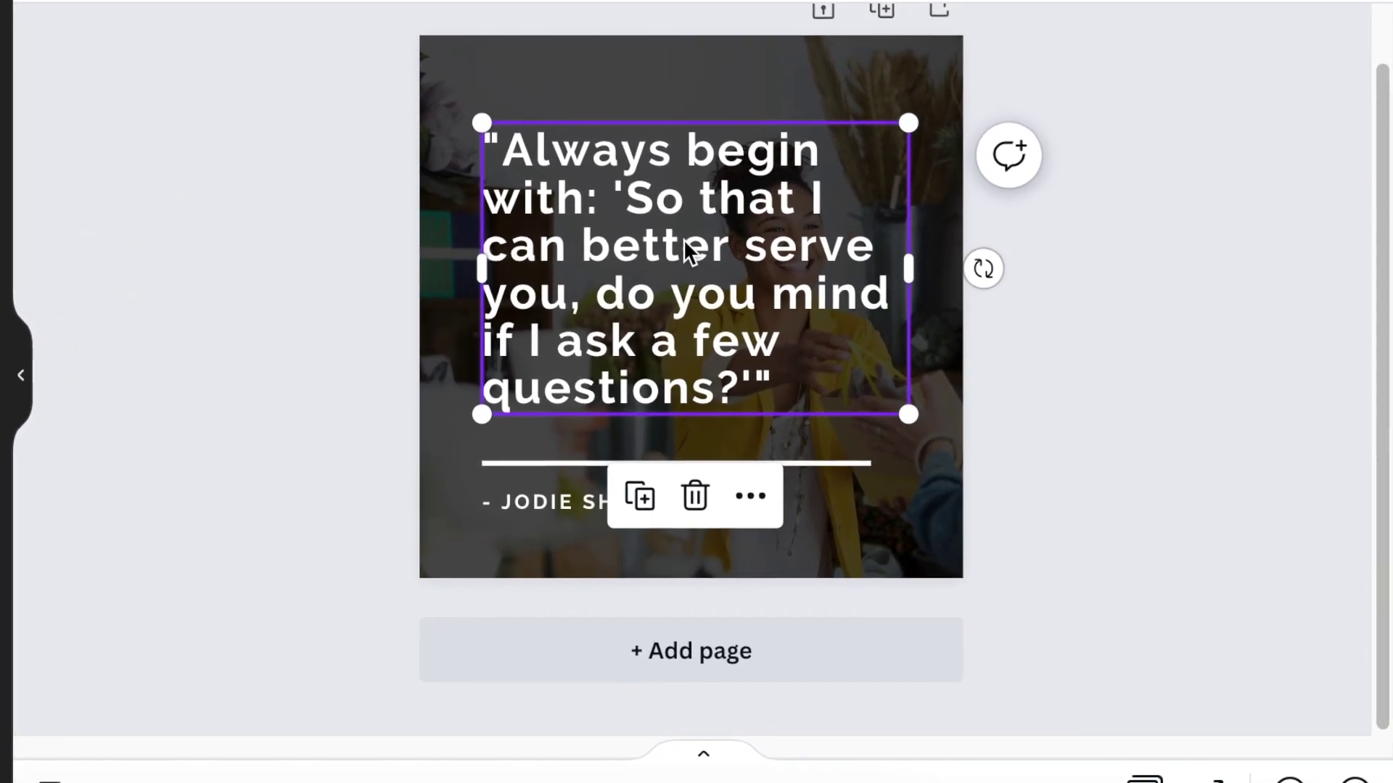
- Connect the quote text box to the Quote data field
{"action": "right_click", "coordinate": [844, 278]}
{"action": "mouse_move", "coordinate": [854, 589]}
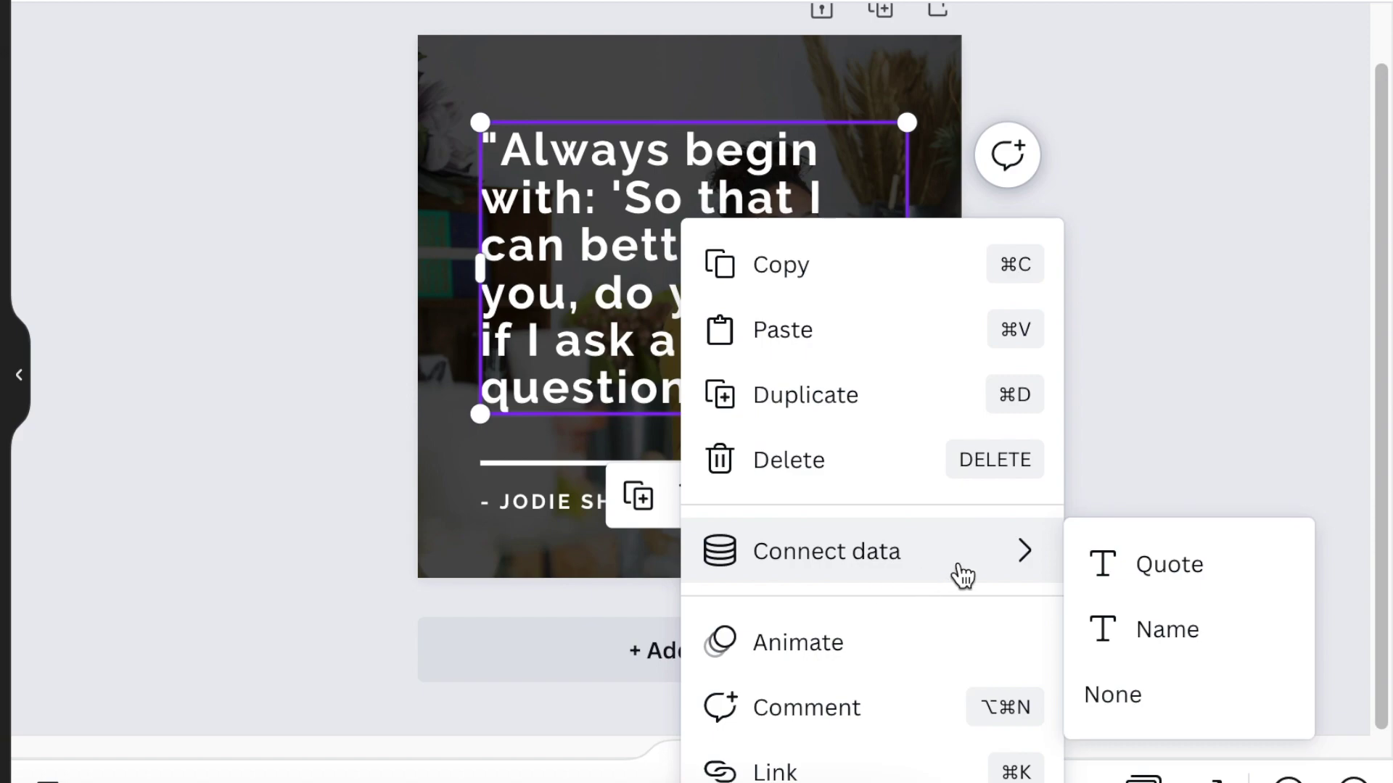
{"action": "left_click", "coordinate": [1188, 578]}
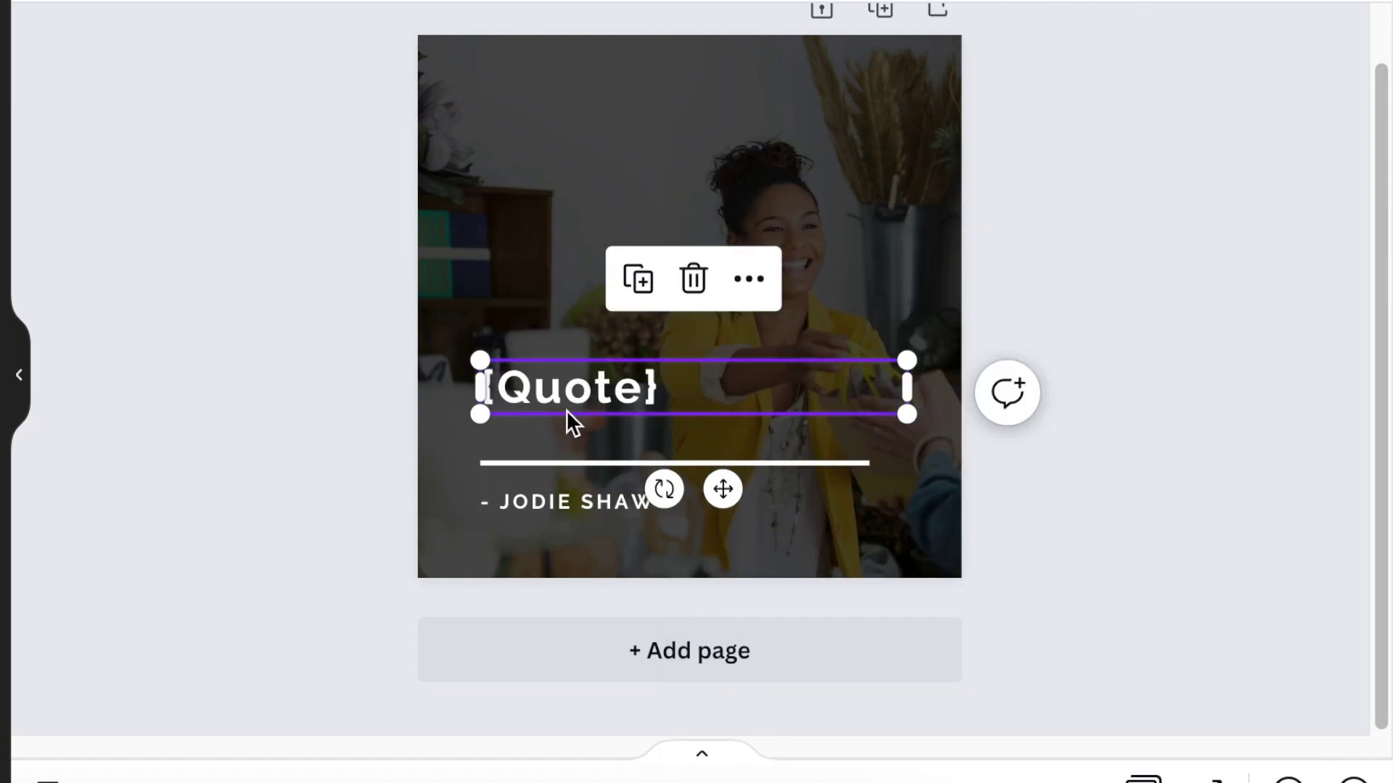
- Connect the author line to the Name data field
{"action": "left_click", "coordinate": [577, 499]}
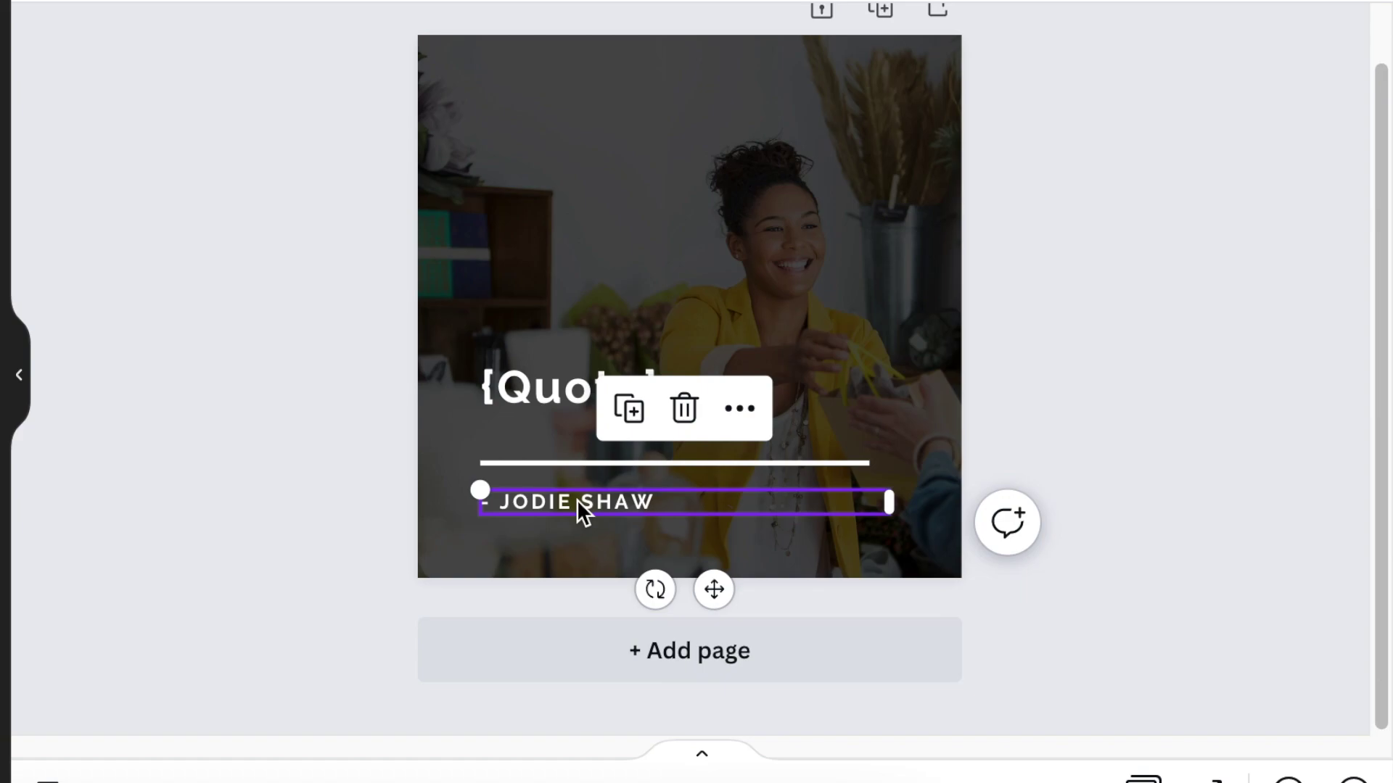
{"action": "right_click", "coordinate": [573, 506]}
{"action": "mouse_move", "coordinate": [725, 570]}
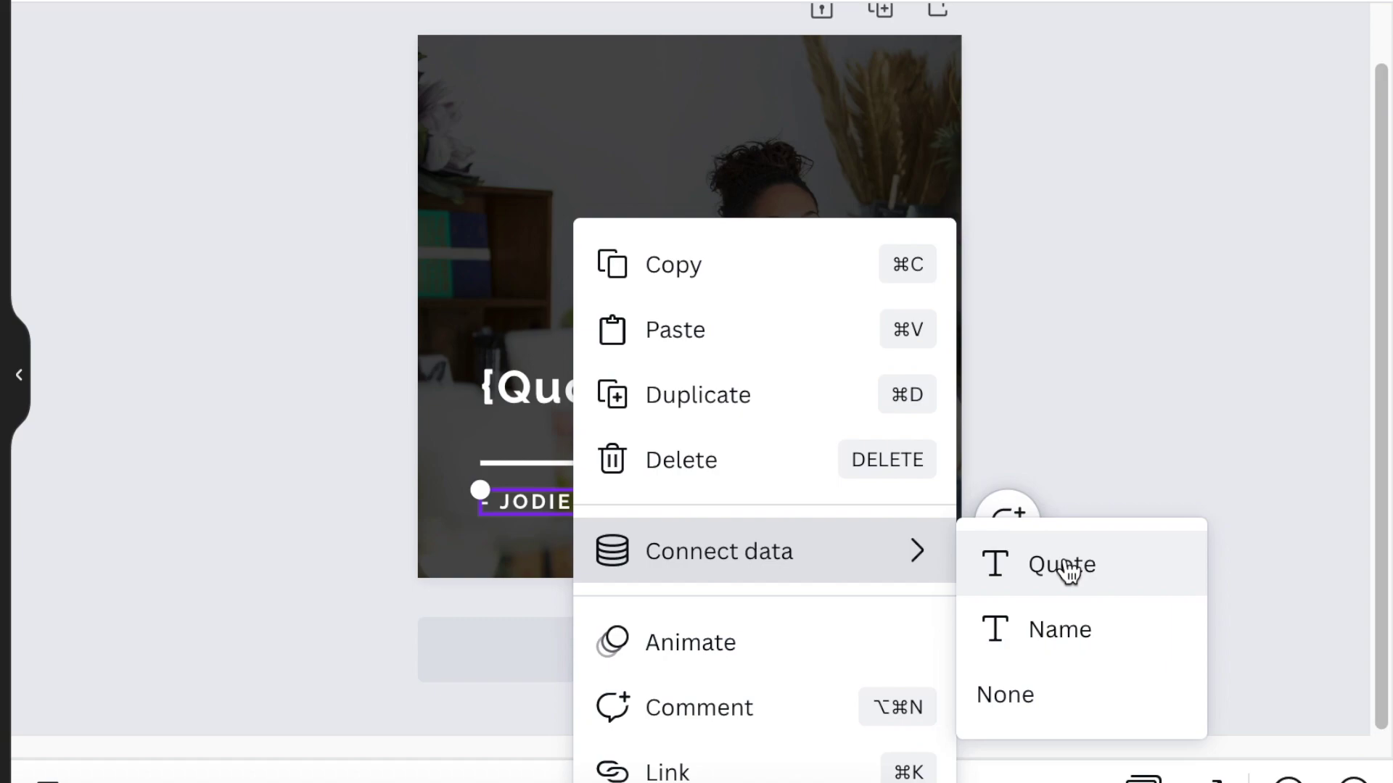
{"action": "left_click", "coordinate": [1059, 637]}
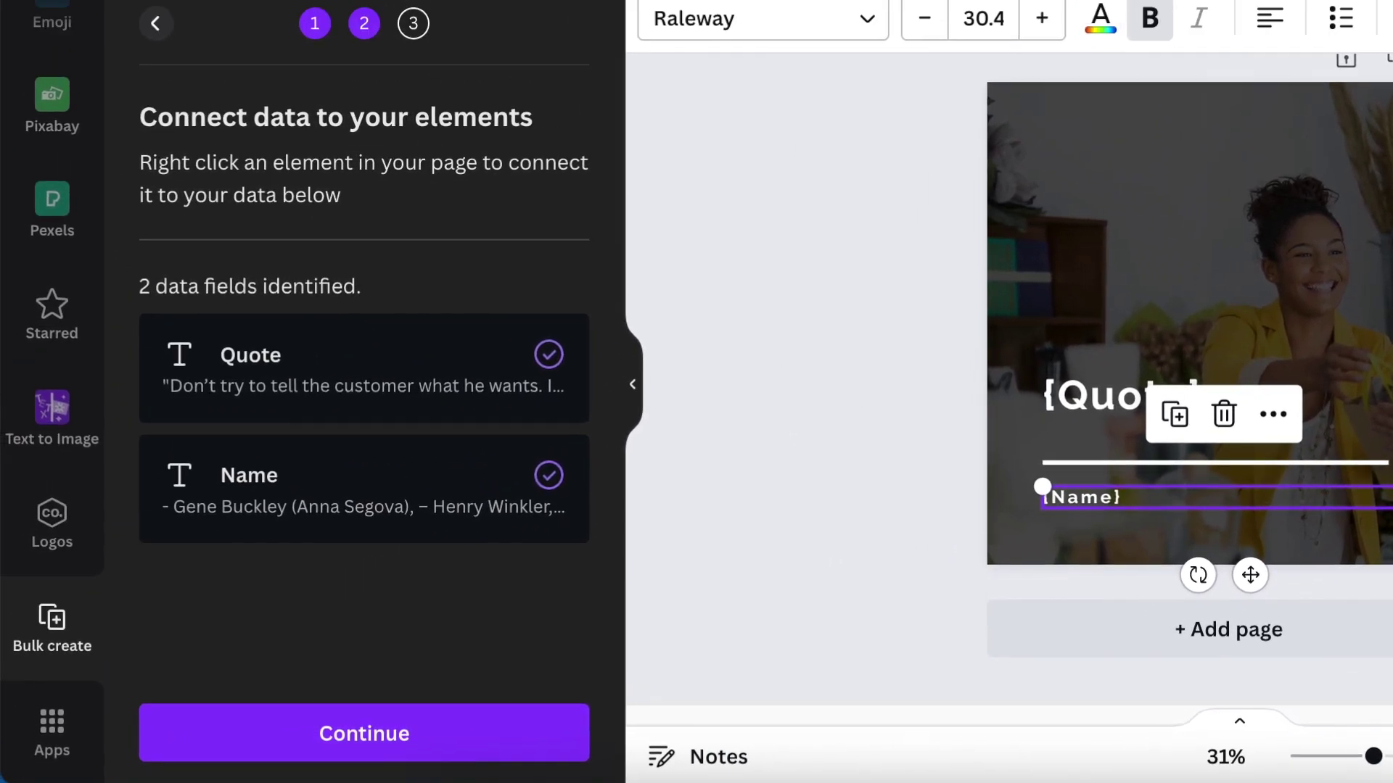
- Apply the quote data and generate all 20 pages of the design
{"action": "left_click", "coordinate": [428, 742]}
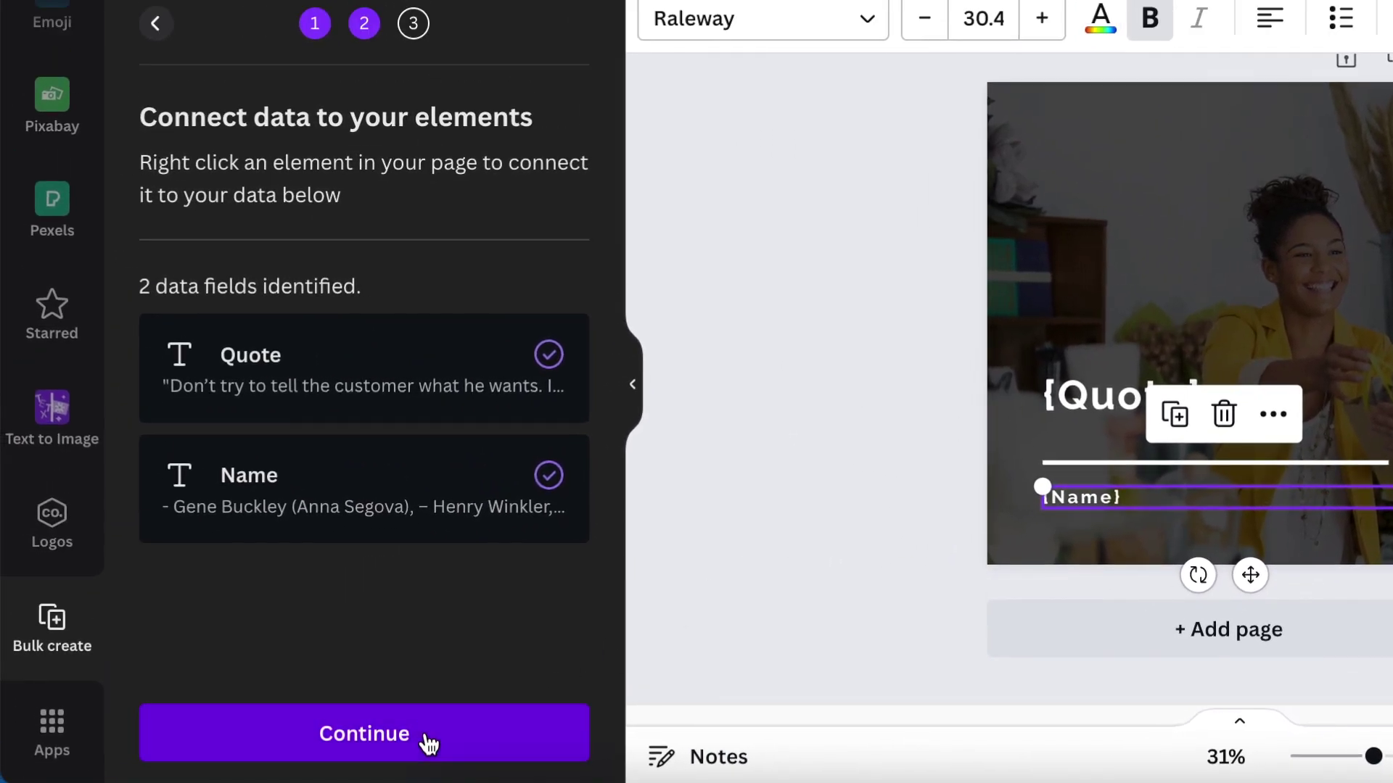
{"action": "scroll", "coordinate": [399, 413], "scroll_direction": "down", "scroll_amount": 10}
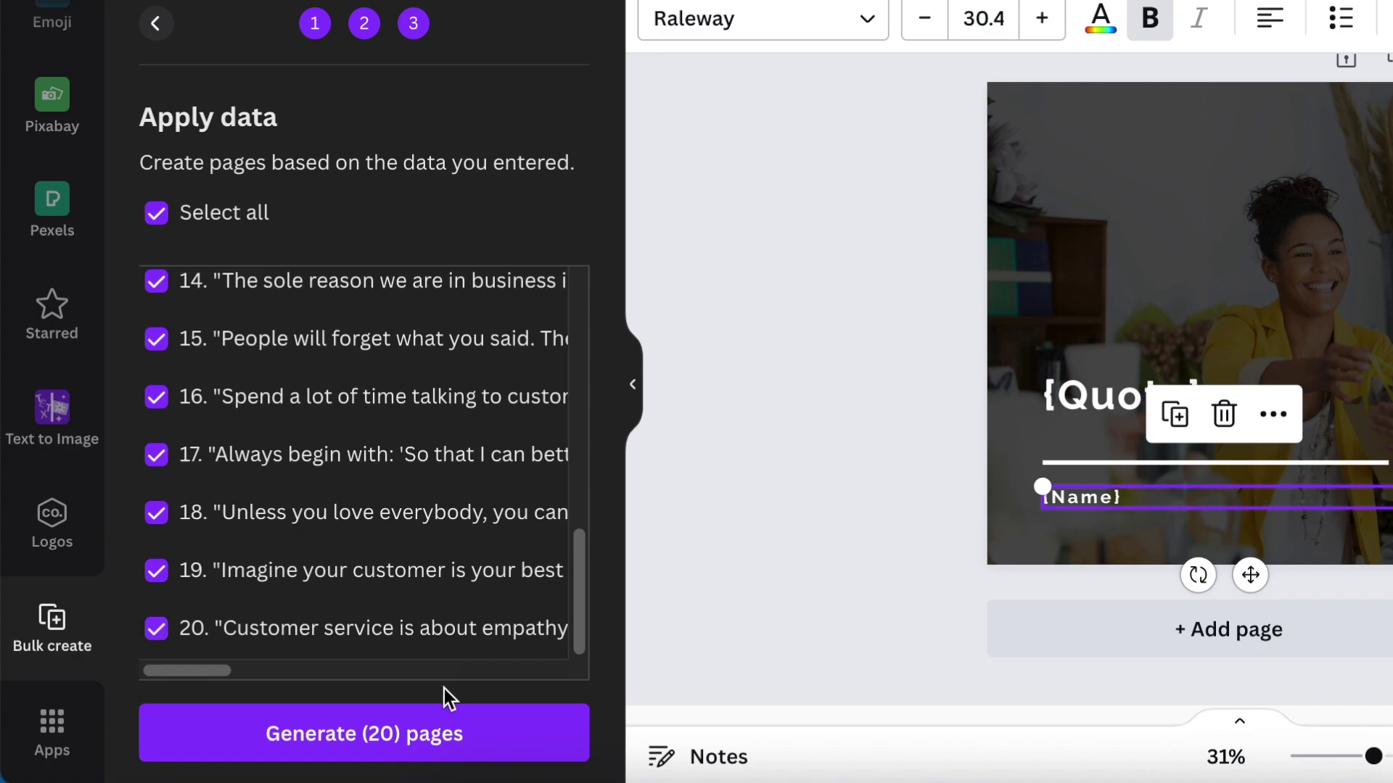
{"action": "left_click", "coordinate": [357, 747]}
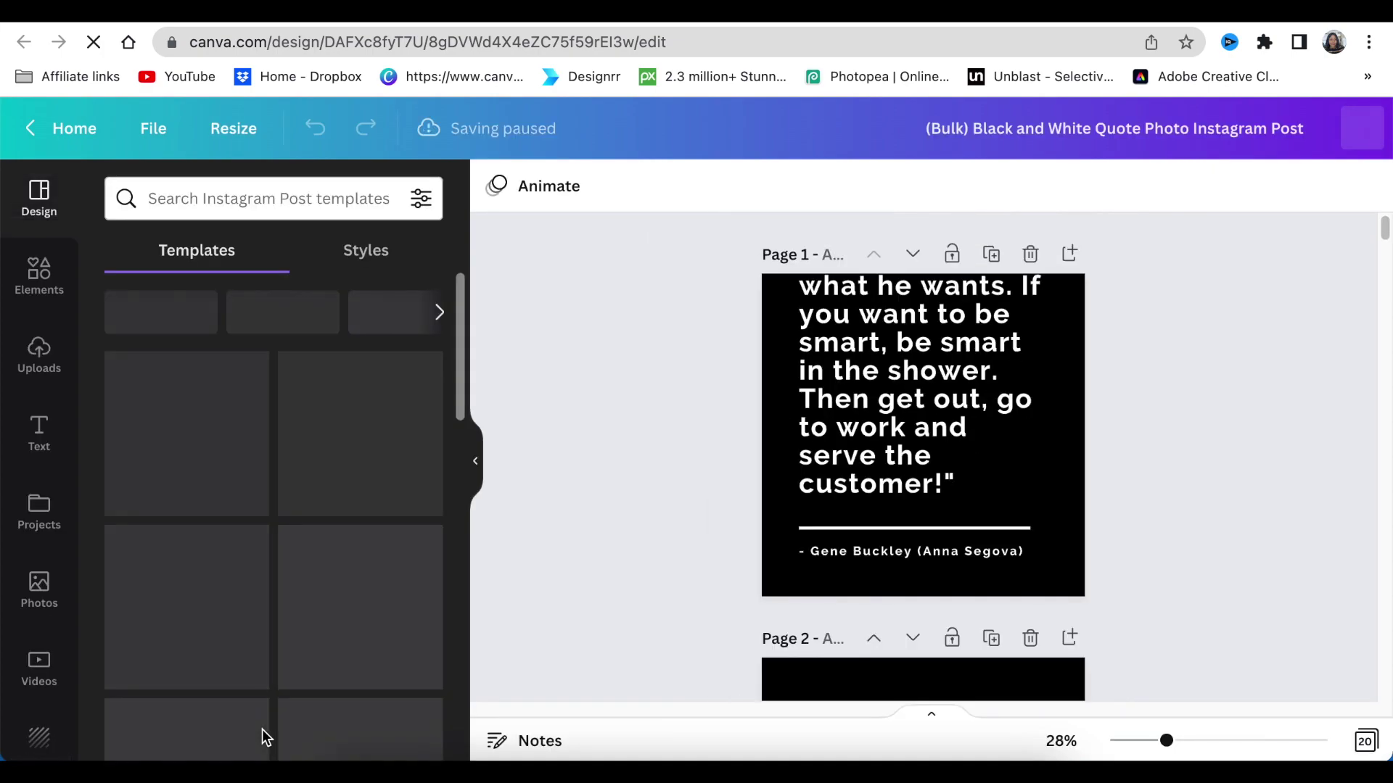
{"action": "scroll", "coordinate": [858, 625], "scroll_direction": "down", "scroll_amount": 10}
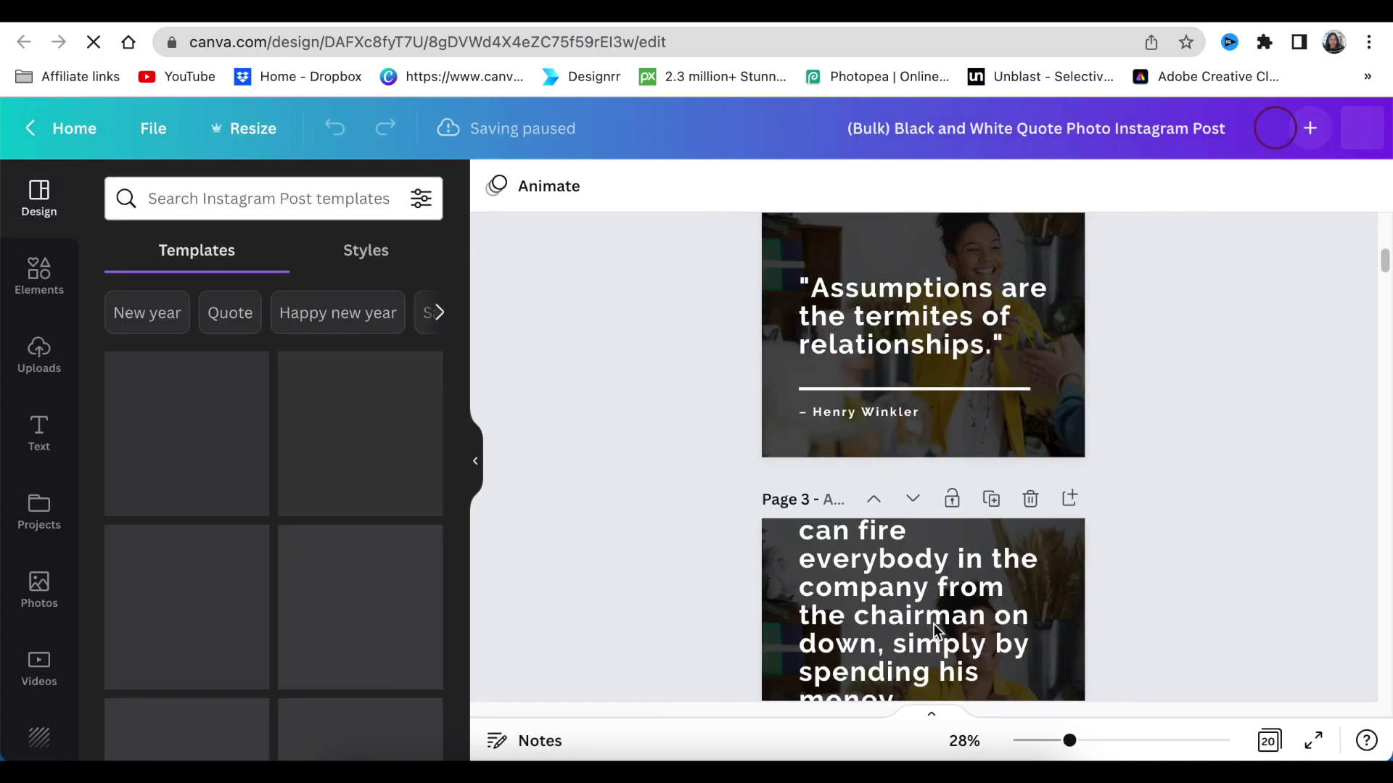
{"action": "scroll", "coordinate": [940, 630], "scroll_direction": "down", "scroll_amount": 4}
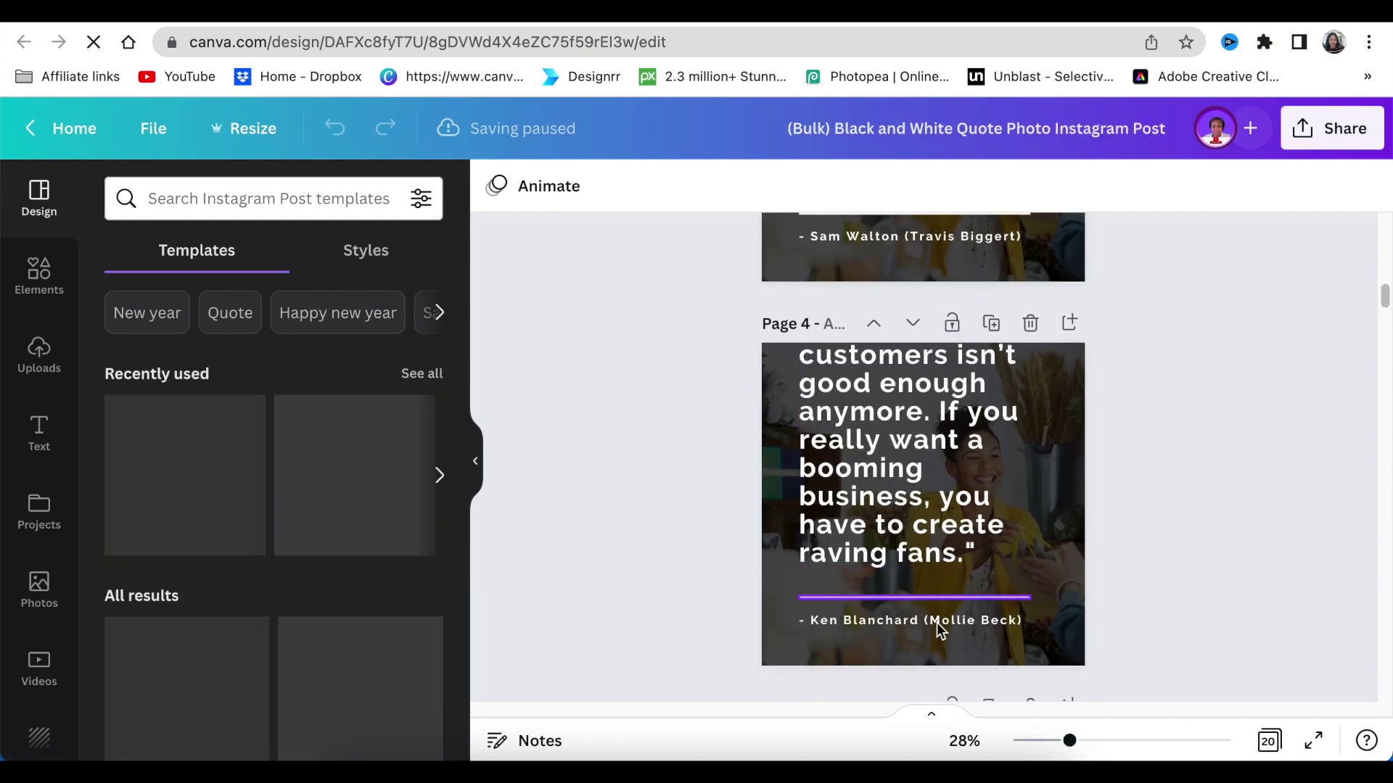
{"action": "scroll", "coordinate": [876, 599], "scroll_direction": "down", "scroll_amount": 5}
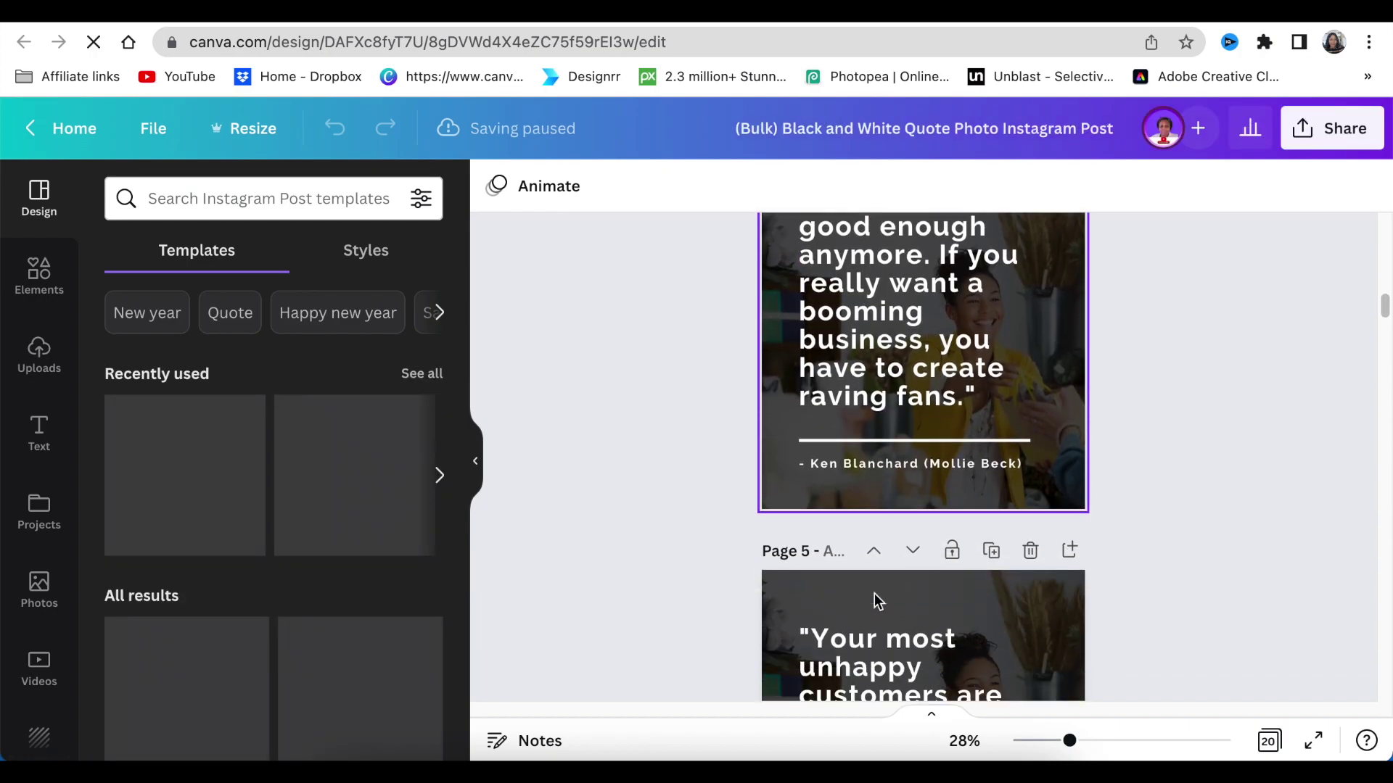
{"action": "scroll", "coordinate": [900, 621], "scroll_direction": "down", "scroll_amount": 10}
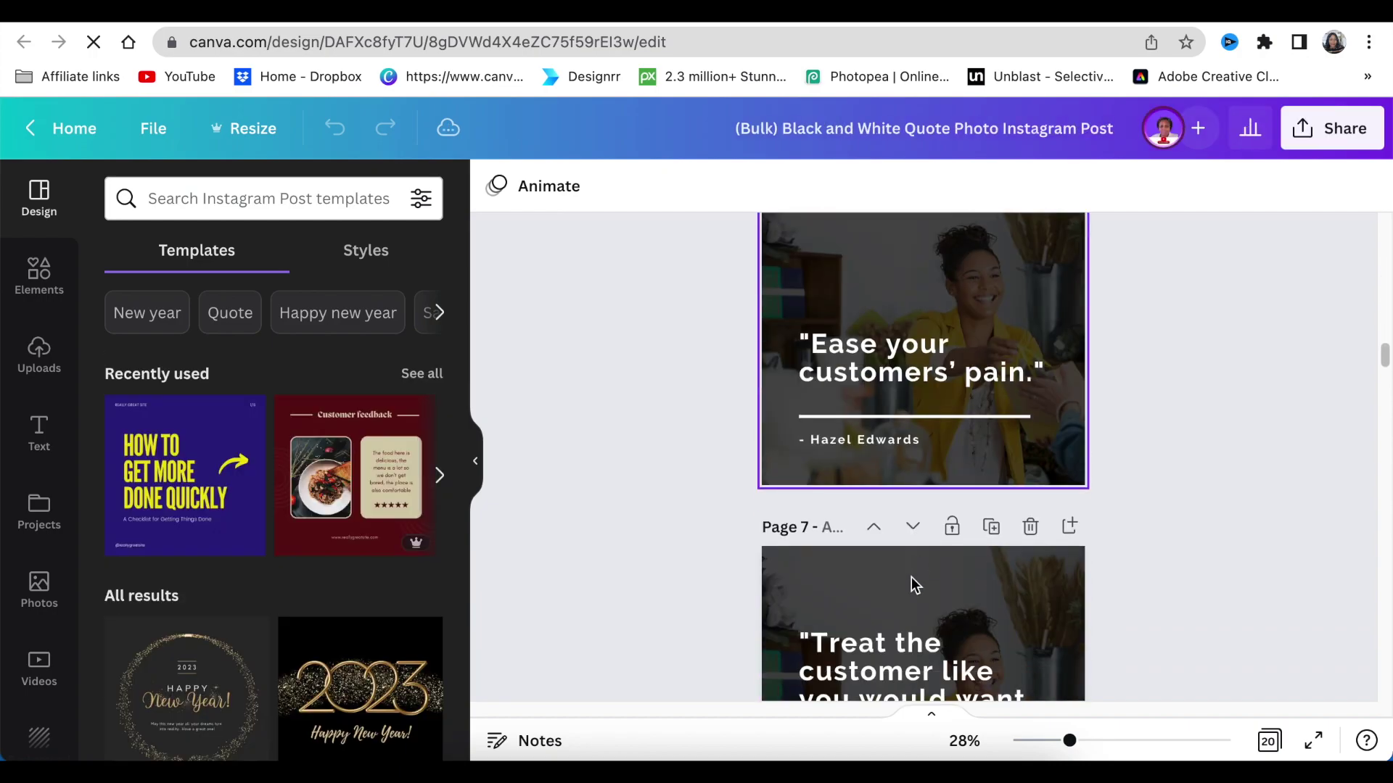
{"action": "left_click", "coordinate": [955, 572]}
{"action": "scroll", "coordinate": [870, 569], "scroll_direction": "down", "scroll_amount": 20}
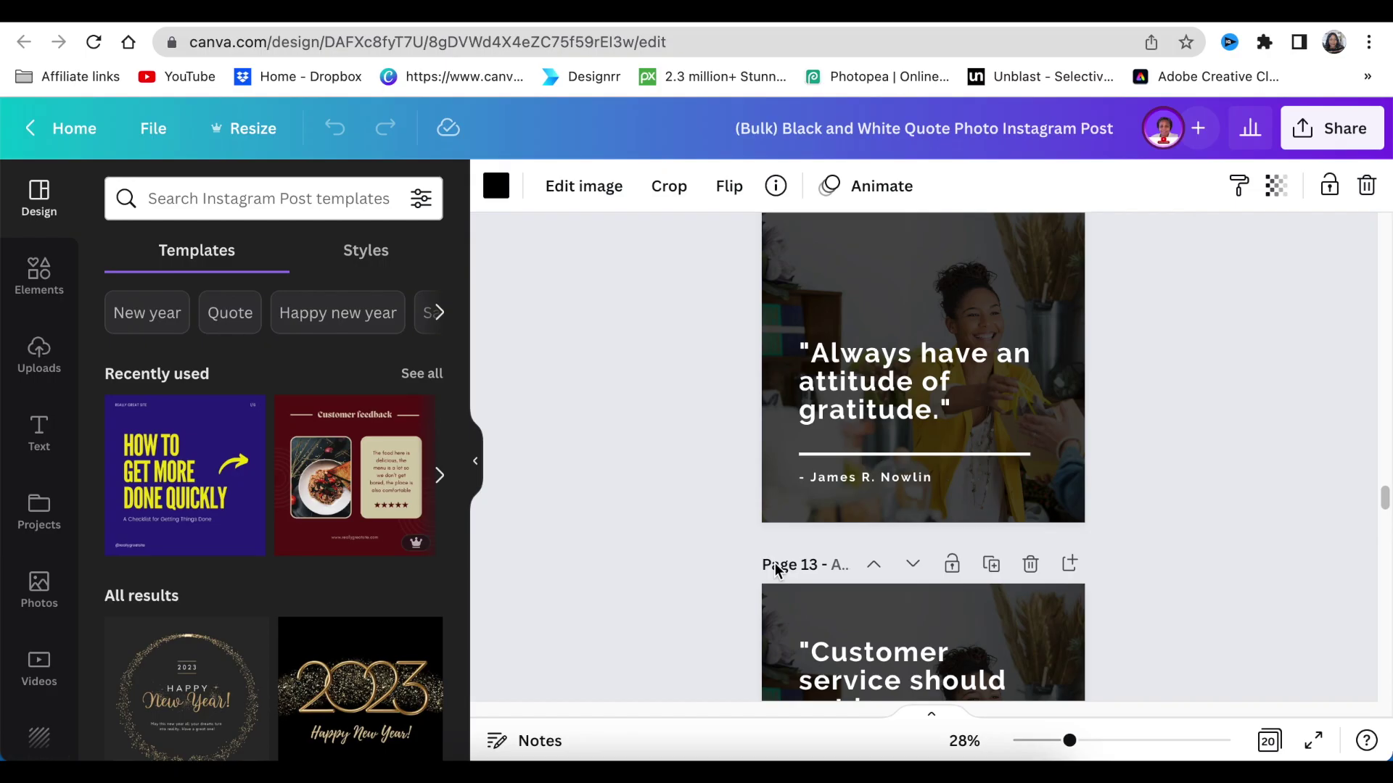
{"action": "scroll", "coordinate": [774, 569], "scroll_direction": "up", "scroll_amount": 3}
- Open the Schedule panel for the 20-page quote design from Share on social
{"action": "left_click", "coordinate": [1329, 128]}
{"action": "scroll", "coordinate": [1280, 406], "scroll_direction": "down", "scroll_amount": 2}
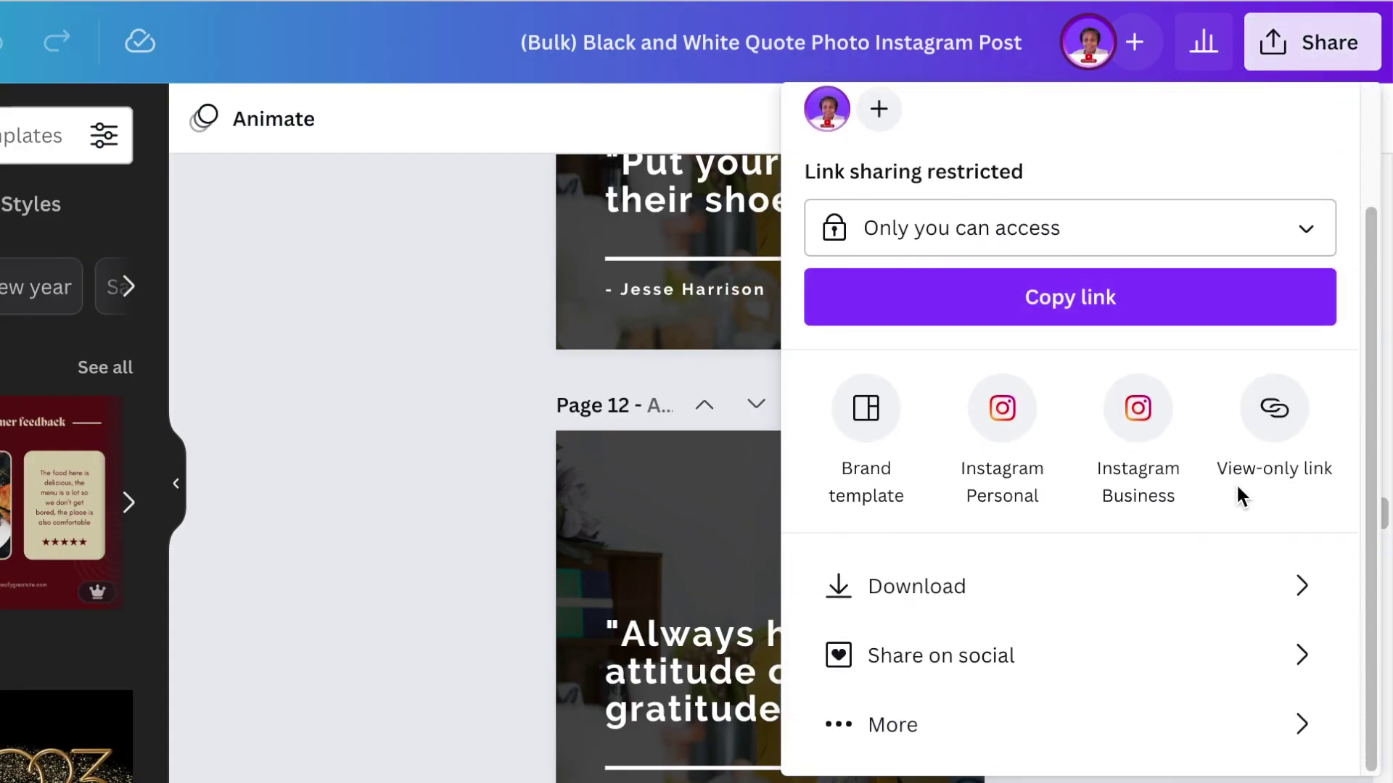
{"action": "left_click", "coordinate": [1116, 667]}
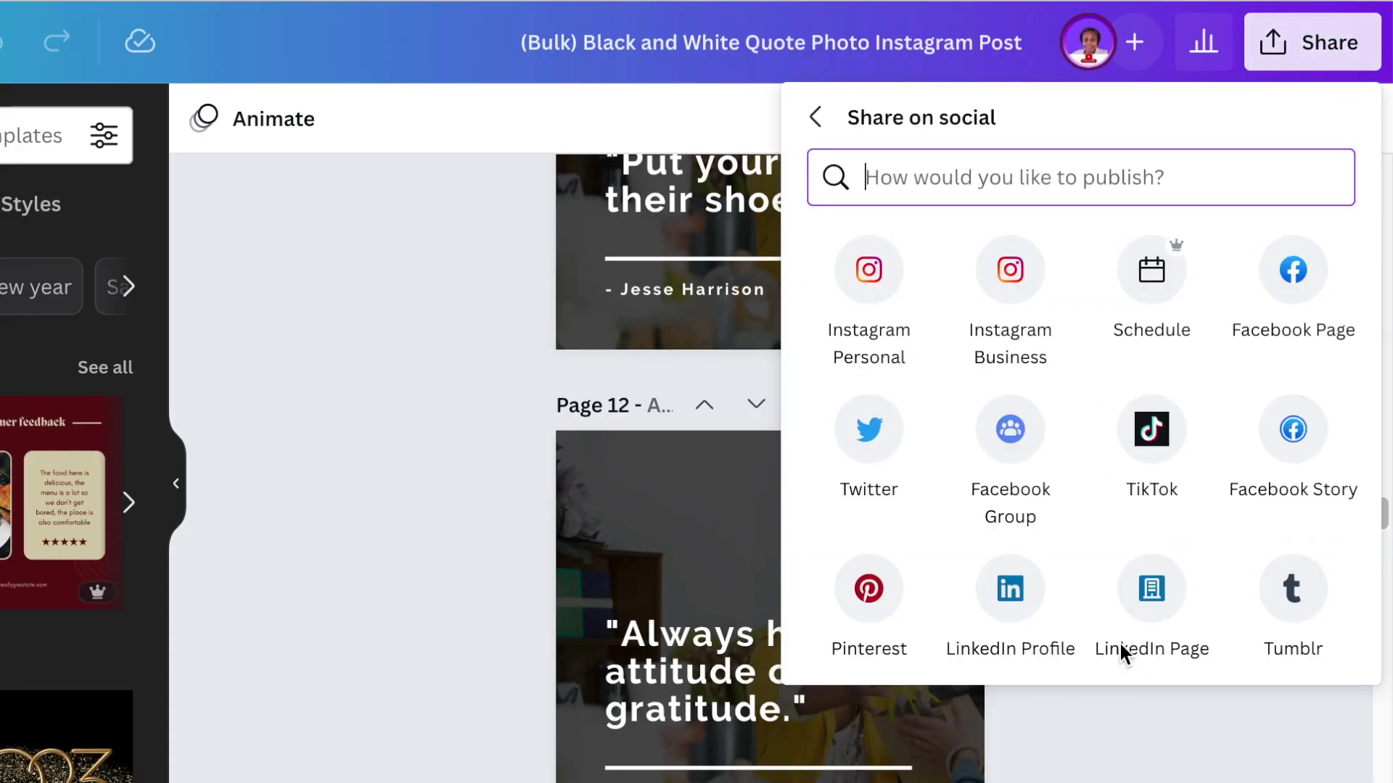
{"action": "left_click", "coordinate": [1148, 289]}
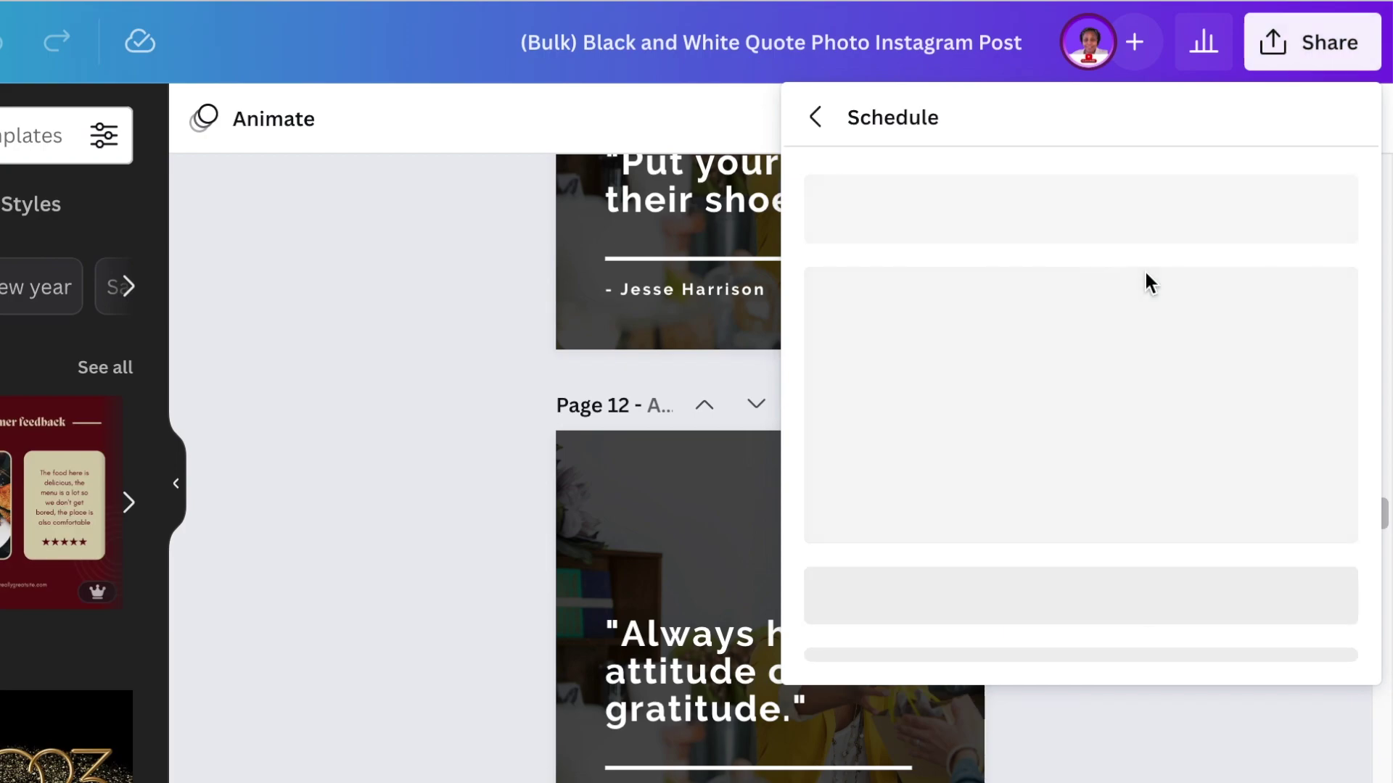